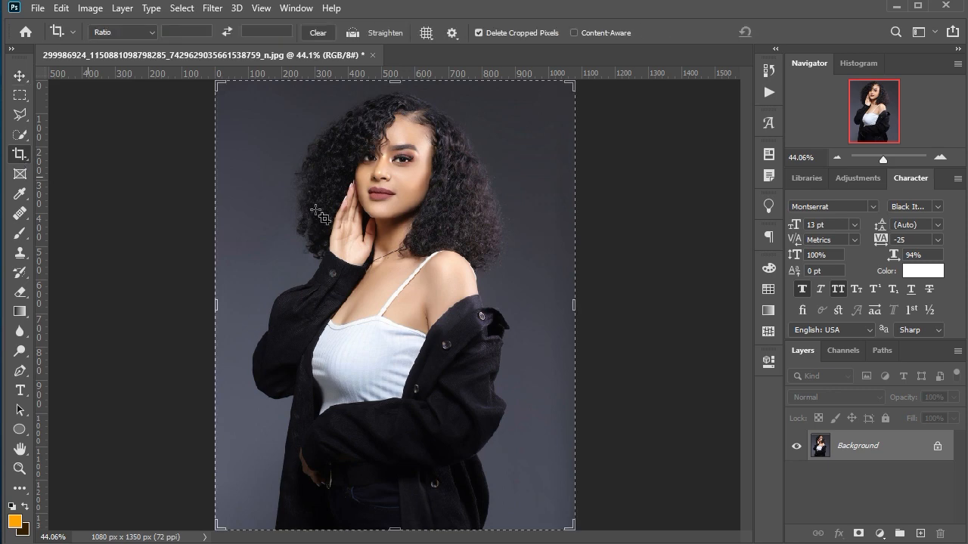
# Crop the portrait to its upper part, from the hair down to the chest, at about 1080 x 722 px.
pyautogui.scroll(-2, 385, 363)
pyautogui.moveTo(397, 472); pyautogui.dragTo(404, 342)
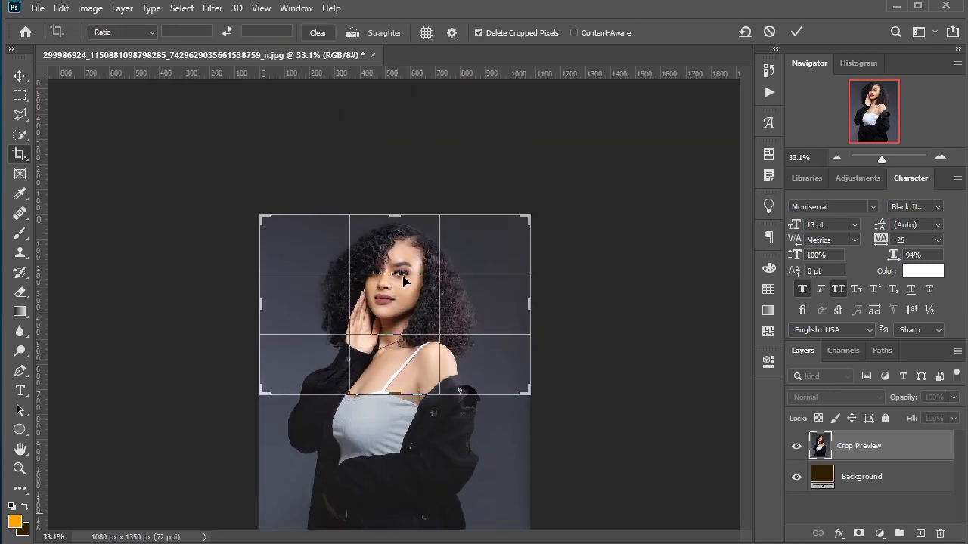
pyautogui.click(20, 75)
pyautogui.scroll(5, 409, 306)
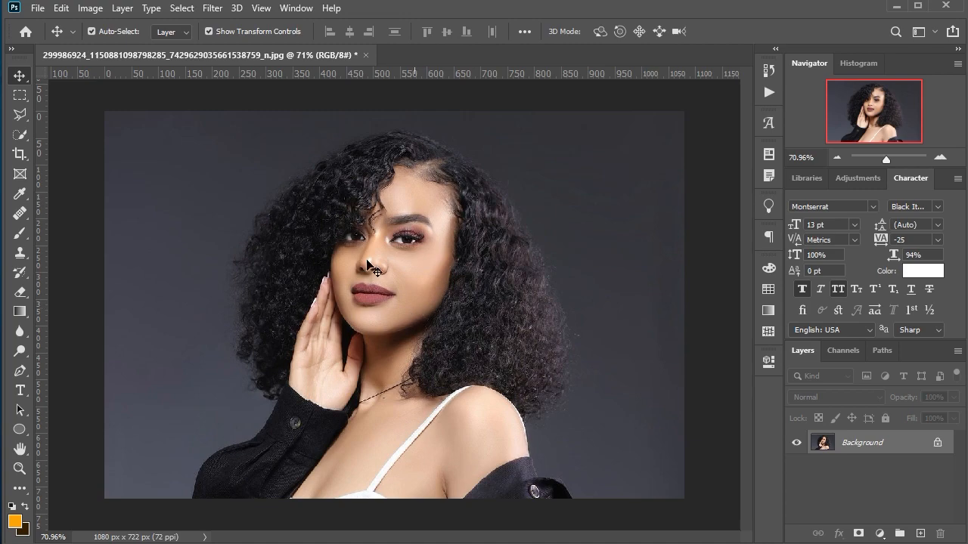
# Apply a Black & White adjustment to the photo with Reds 23%, Yellows 9%, Greens 75% and Magentas 45%.
pyautogui.click(90, 8)
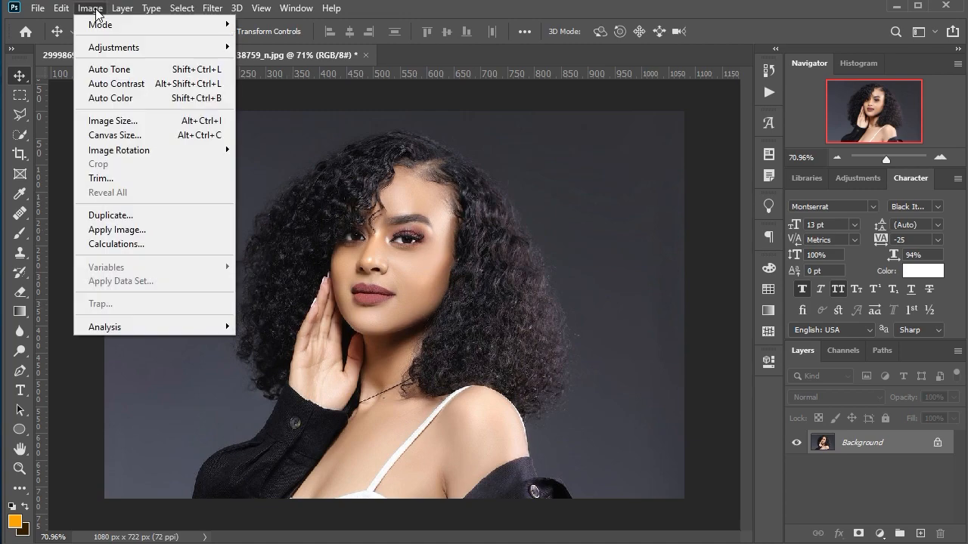
pyautogui.moveTo(129, 45)
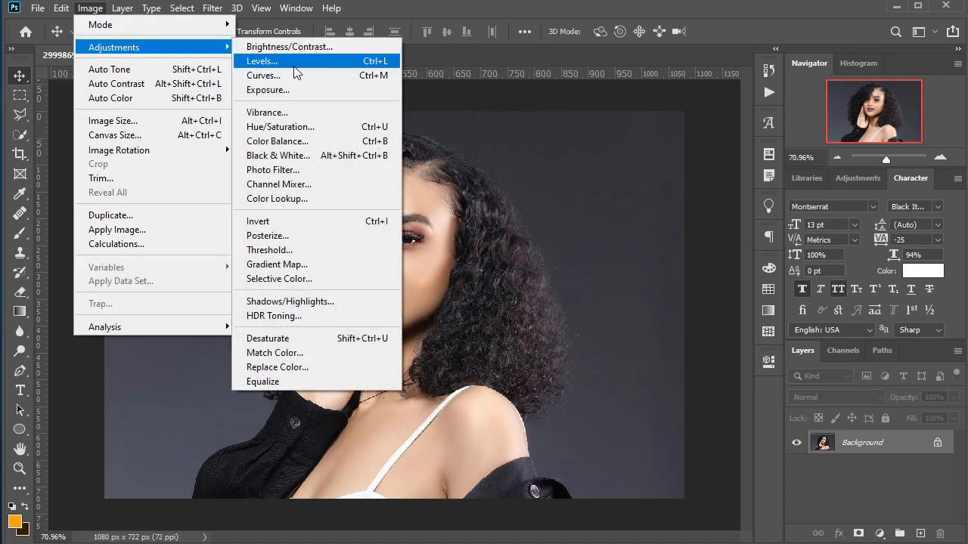
pyautogui.click(306, 154)
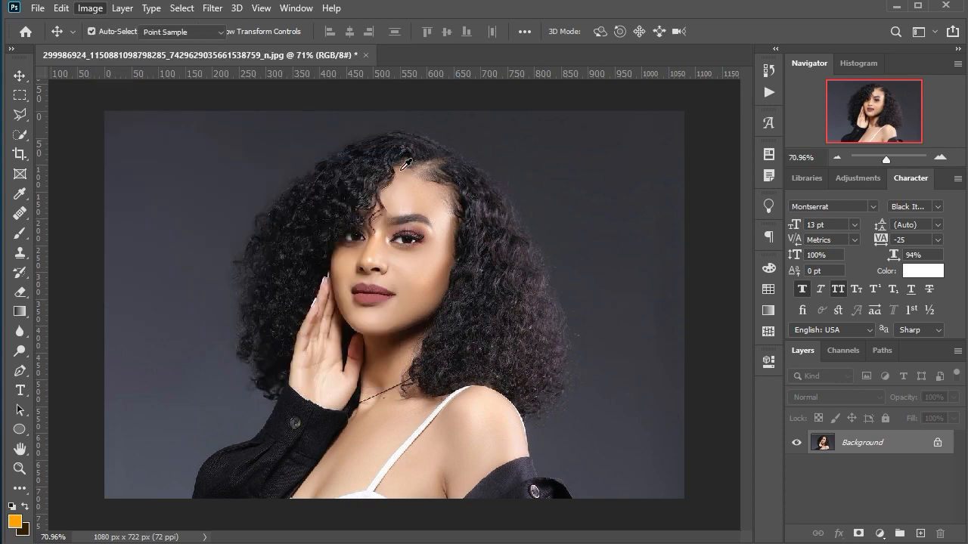
pyautogui.moveTo(749, 35); pyautogui.dragTo(808, 51)
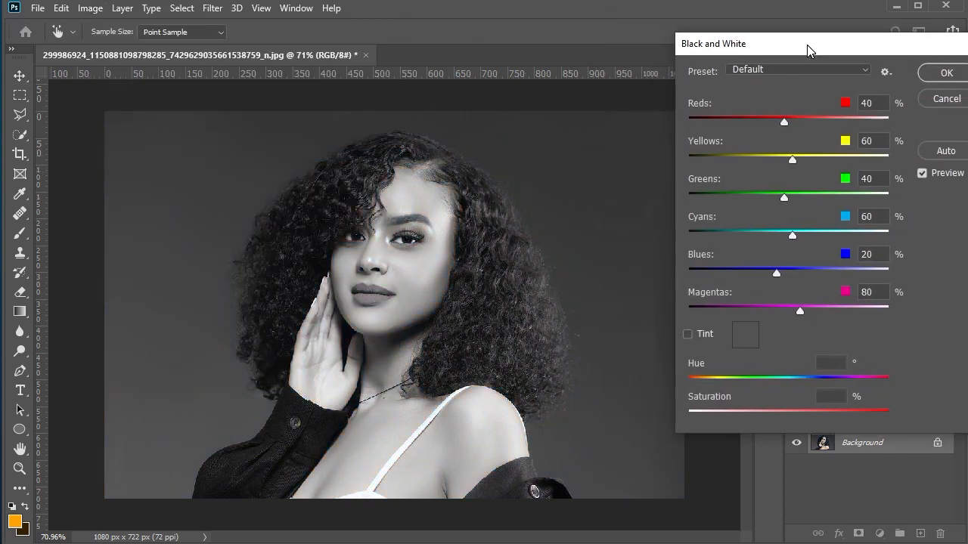
pyautogui.moveTo(790, 162); pyautogui.dragTo(770, 166)
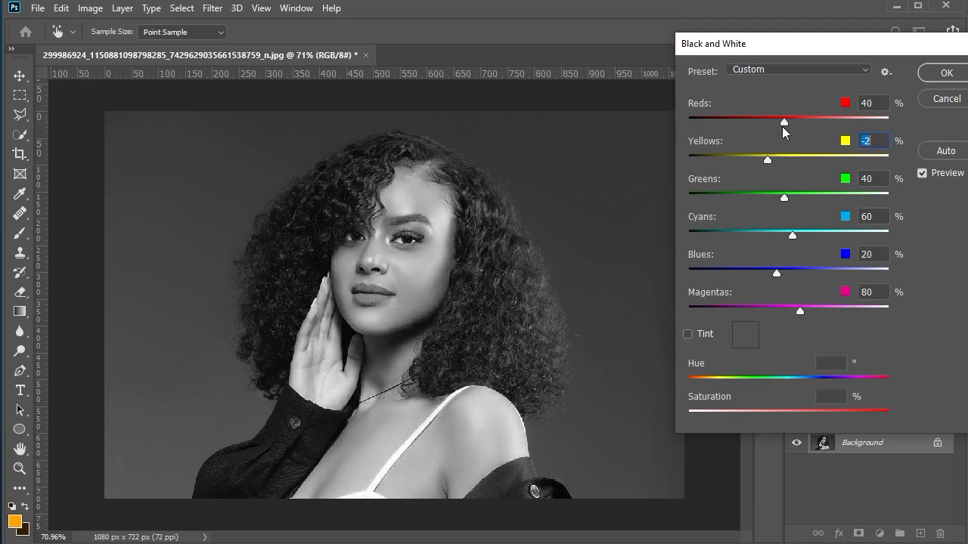
pyautogui.moveTo(784, 122)
pyautogui.mouseDown()
pyautogui.moveTo(797, 124)
pyautogui.moveTo(784, 126)
pyautogui.mouseUp()
pyautogui.moveTo(768, 159)
pyautogui.mouseDown()
pyautogui.moveTo(788, 165)
pyautogui.moveTo(772, 163)
pyautogui.mouseUp()
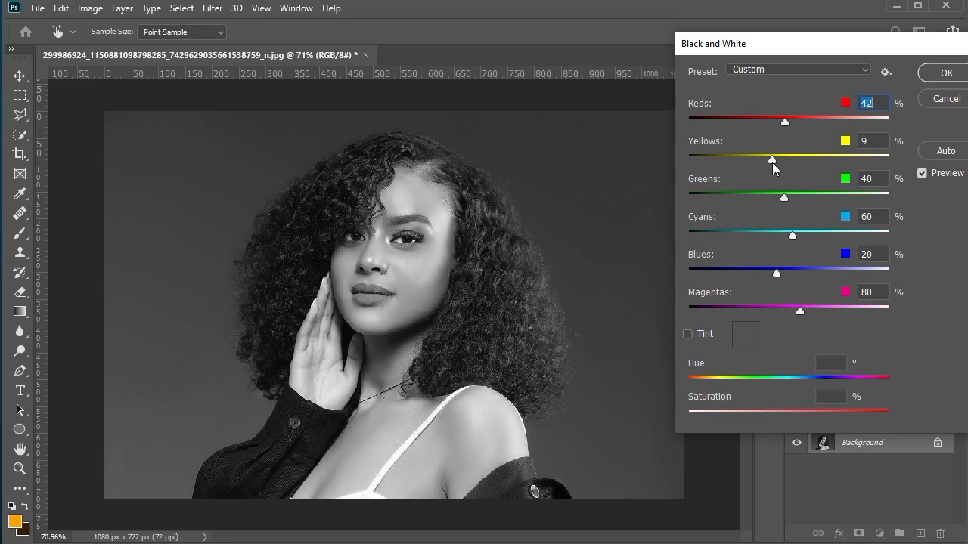
pyautogui.moveTo(785, 198); pyautogui.dragTo(799, 199)
pyautogui.moveTo(800, 311); pyautogui.dragTo(787, 311)
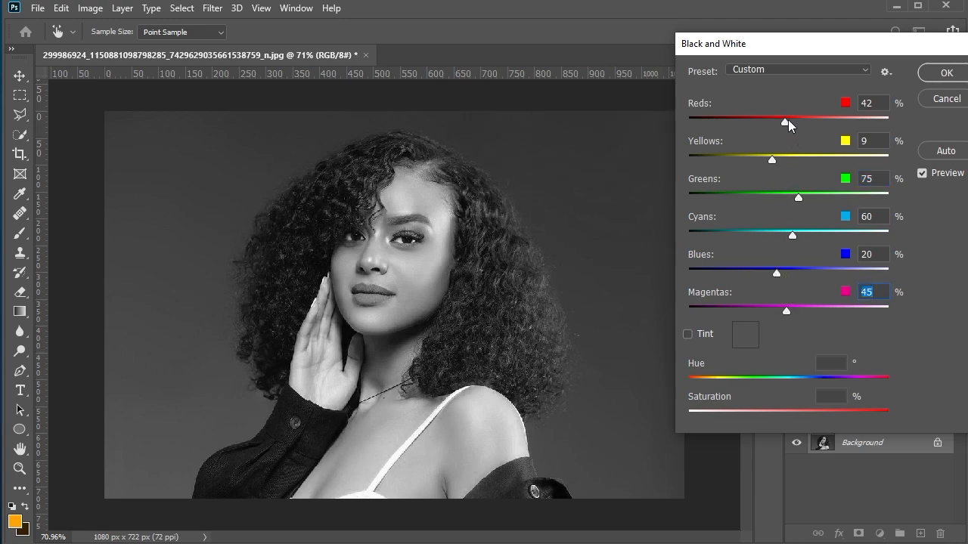
pyautogui.moveTo(784, 118); pyautogui.dragTo(777, 121)
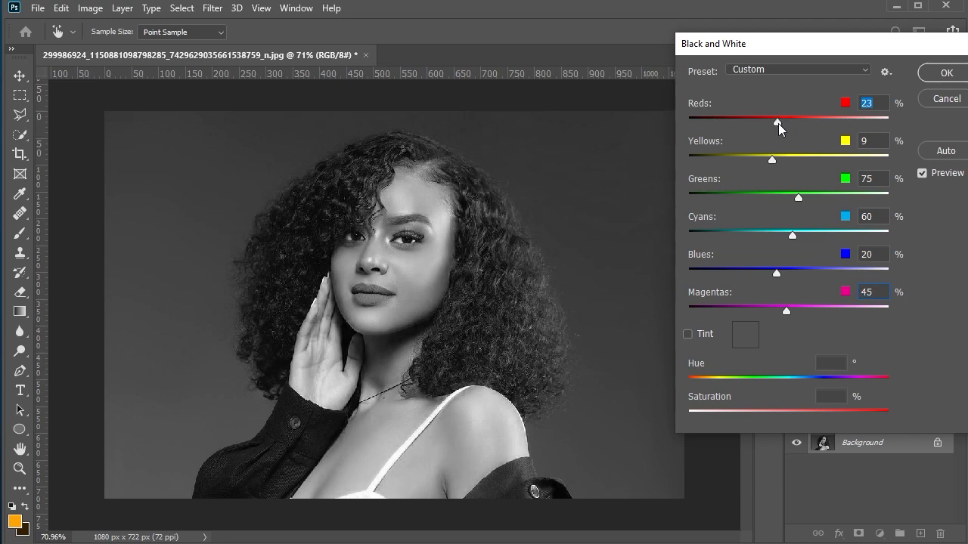
pyautogui.click(931, 74)
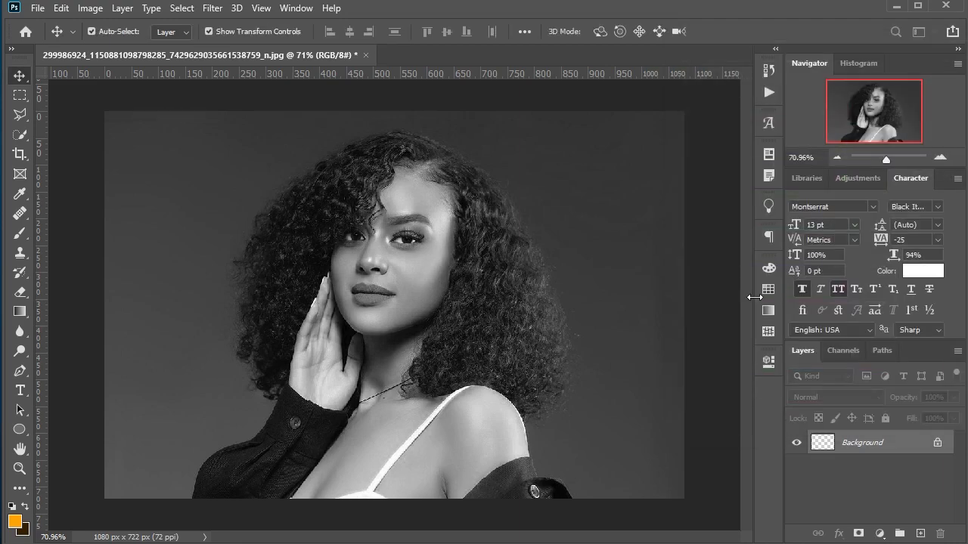
# Add a layer mask to the portrait layer, invert the mask to black, and deselect the layer.
pyautogui.click(858, 535)
pyautogui.hotkey('ctrl', 'i')
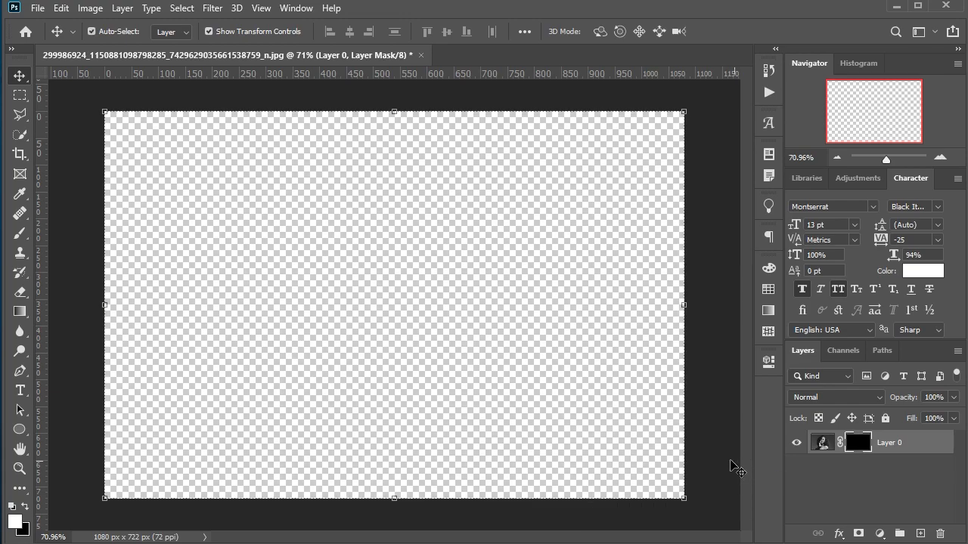
pyautogui.click(854, 495)
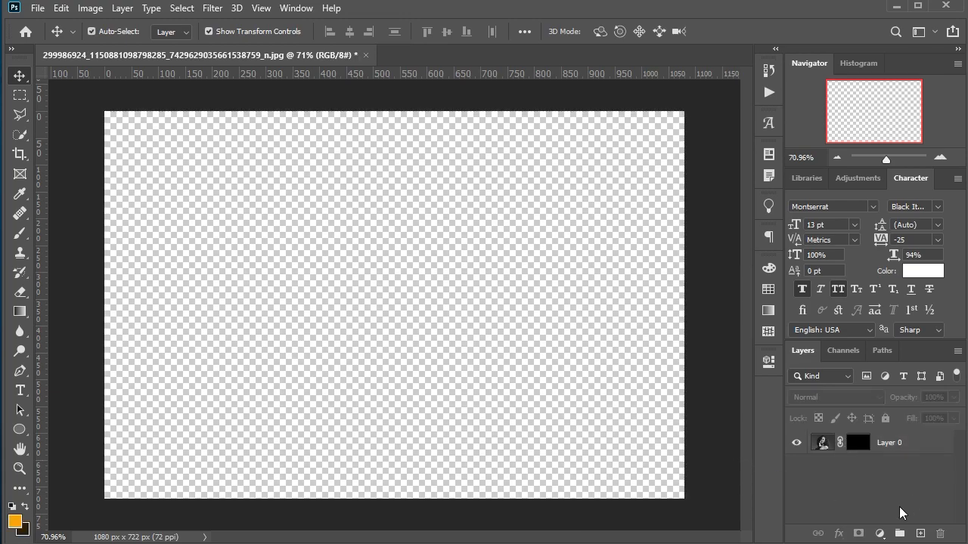
pyautogui.click(880, 534)
pyautogui.click(879, 269)
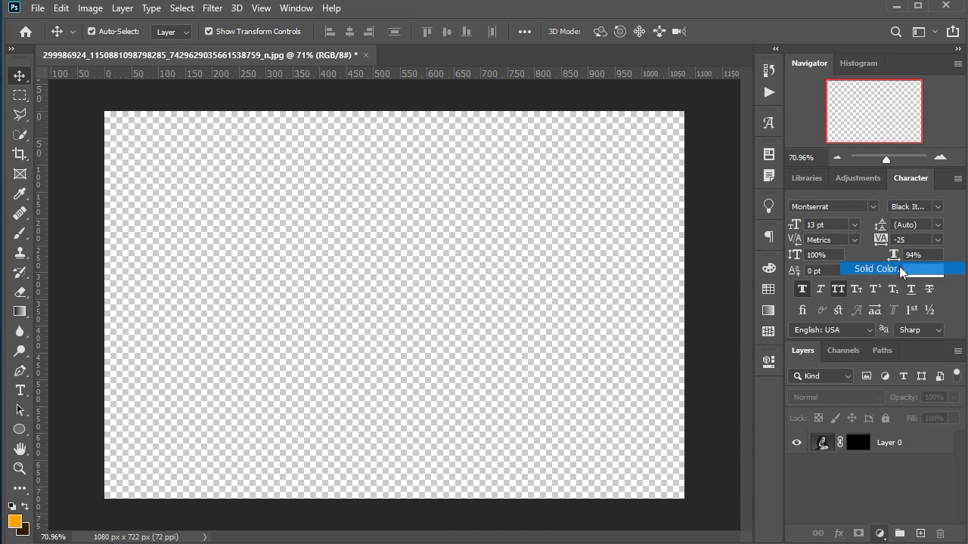
pyautogui.moveTo(718, 307); pyautogui.dragTo(567, 494)
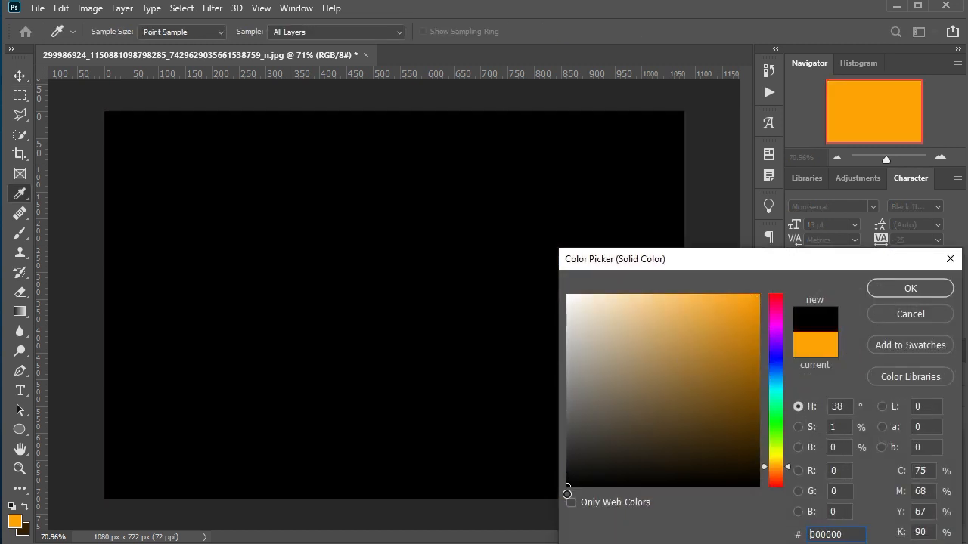
pyautogui.click(880, 317)
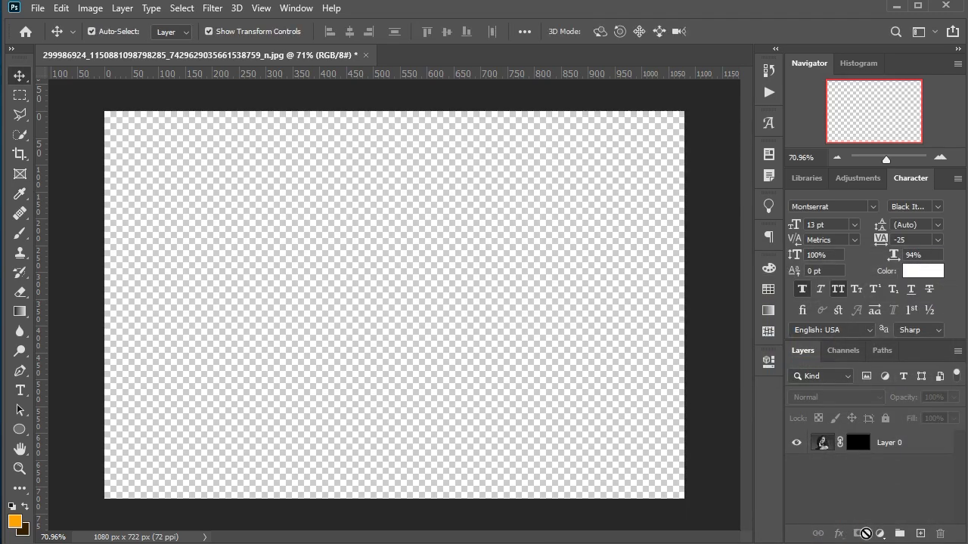
# Add a Gradient Fill layer using the Foreground to Background preset from the Basics gradients.
pyautogui.click(879, 533)
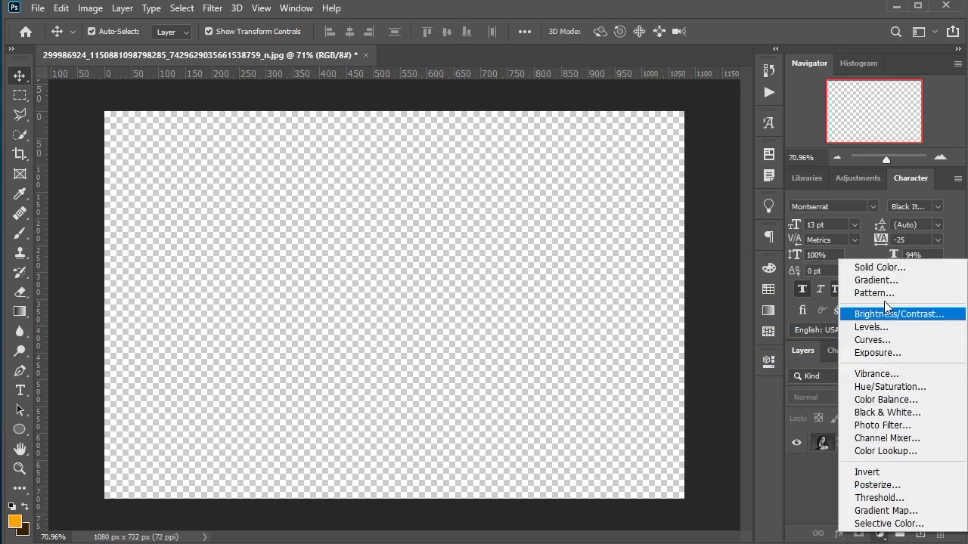
pyautogui.click(875, 280)
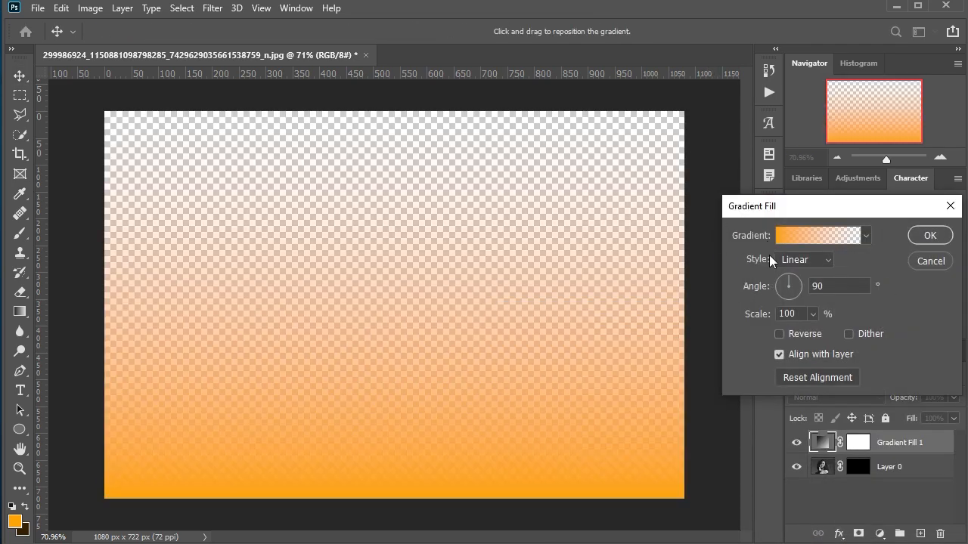
pyautogui.click(799, 237)
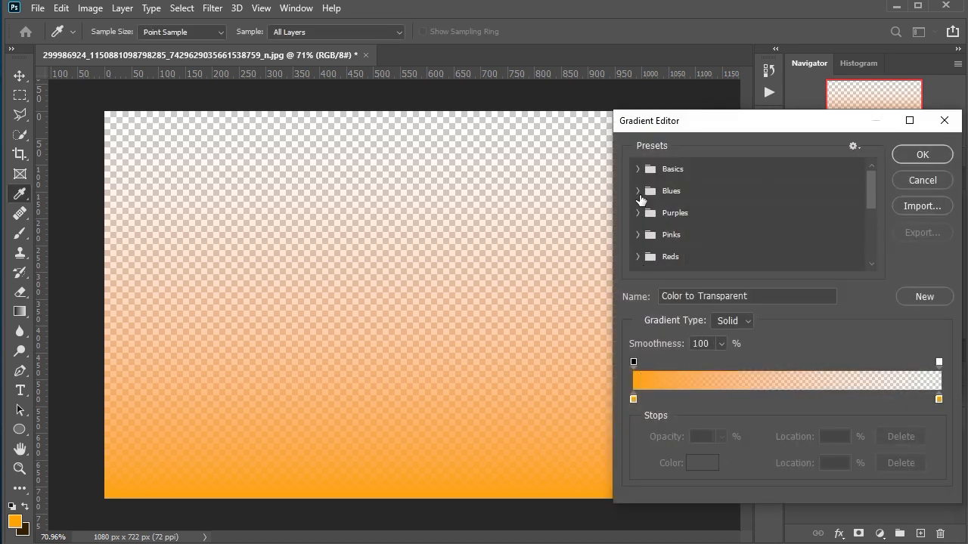
pyautogui.click(639, 168)
pyautogui.click(655, 191)
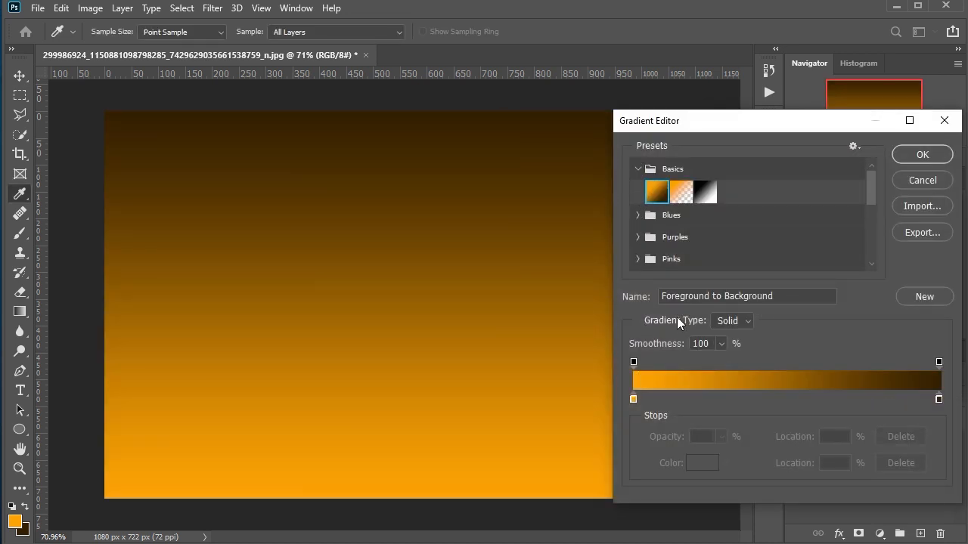
# Set the gradient's color stop at location 0% to dark gray #323232.
pyautogui.click(634, 399)
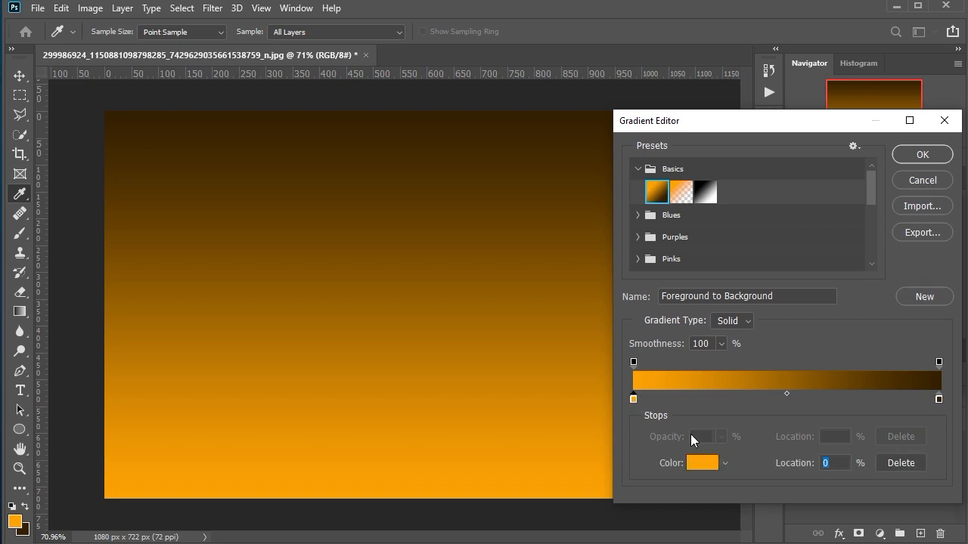
pyautogui.click(702, 463)
pyautogui.moveTo(605, 314)
pyautogui.mouseDown()
pyautogui.moveTo(568, 337)
pyautogui.moveTo(553, 436)
pyautogui.moveTo(567, 434)
pyautogui.moveTo(568, 449)
pyautogui.mouseUp()
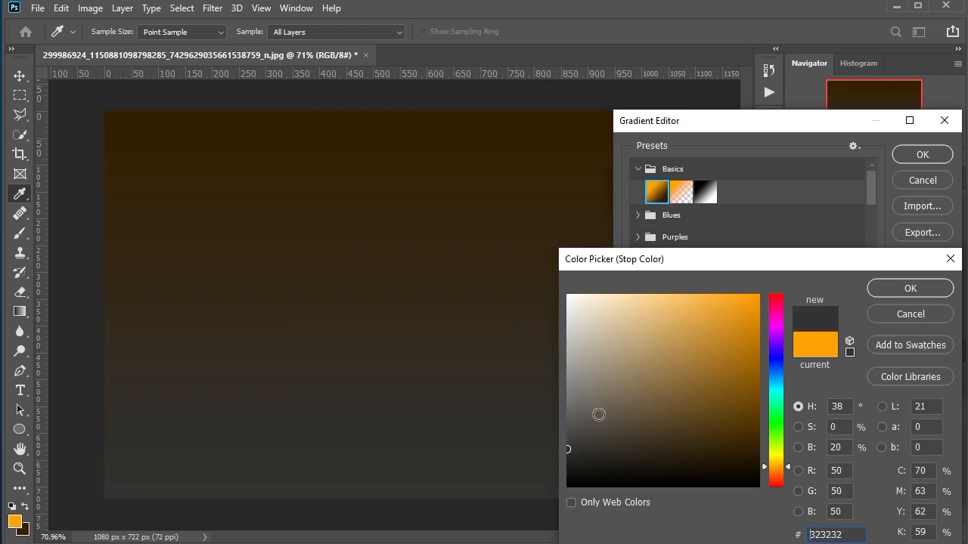
pyautogui.click(879, 287)
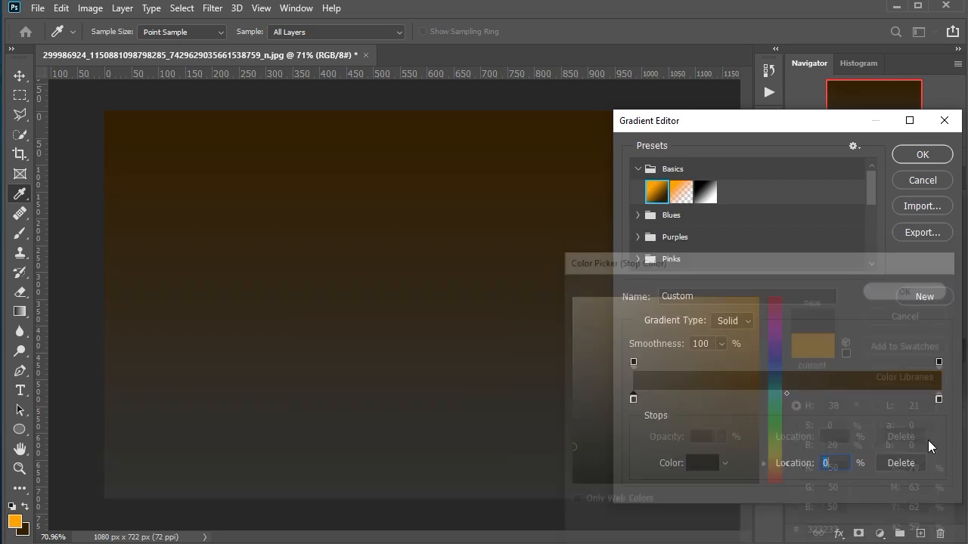
# Set the gradient's color stop at location 100% to black and accept the edited gradient.
pyautogui.click(939, 401)
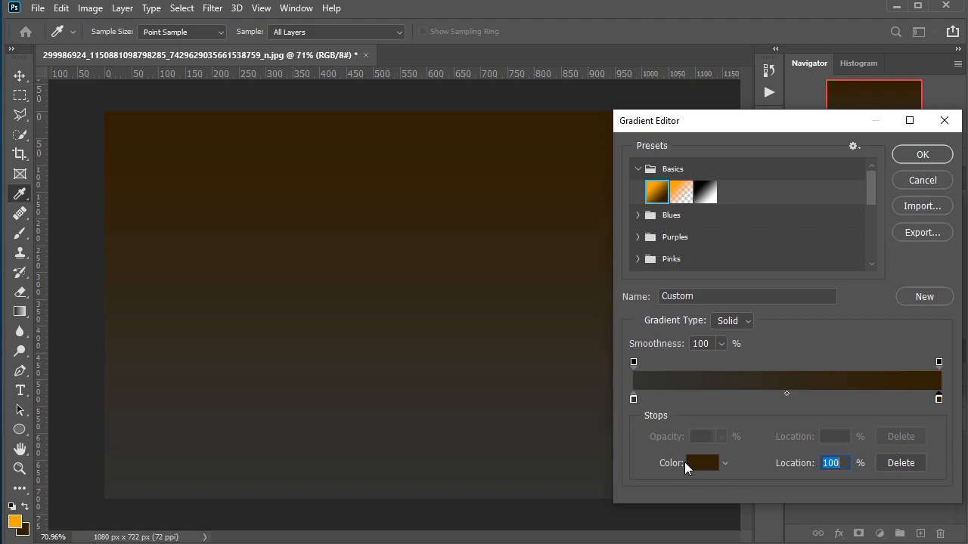
pyautogui.click(691, 467)
pyautogui.moveTo(585, 414); pyautogui.dragTo(551, 517)
pyautogui.click(884, 282)
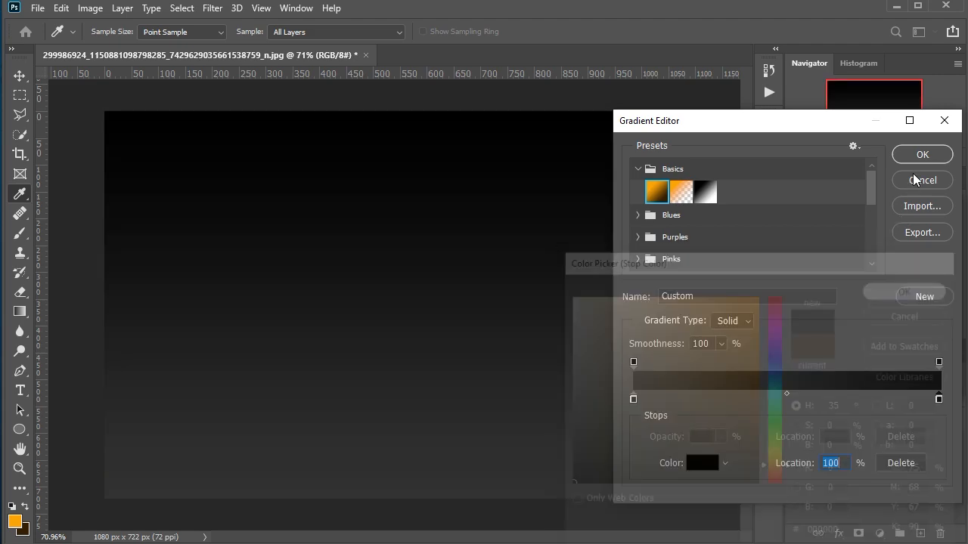
pyautogui.press('Return')
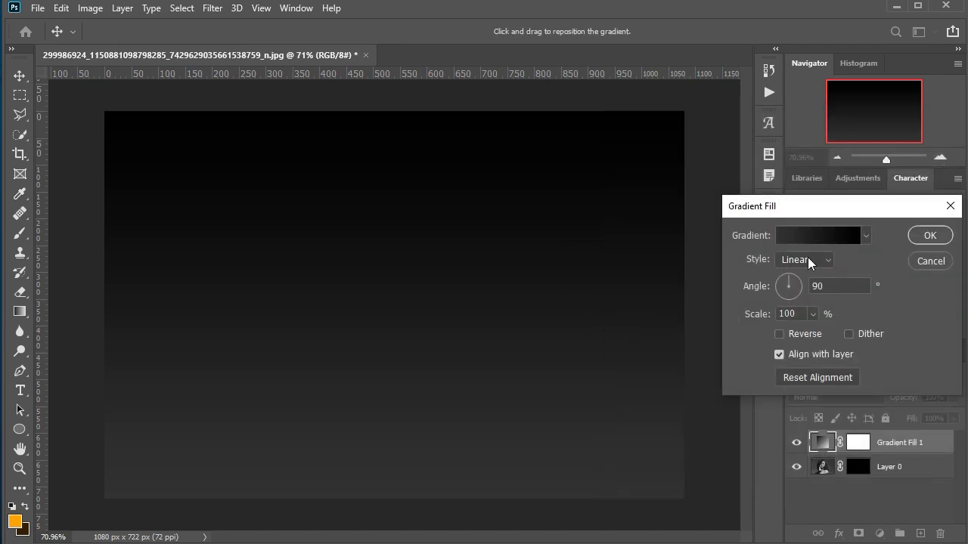
# Make the gradient fill radial with a scale of 218% and apply it.
pyautogui.click(806, 259)
pyautogui.click(808, 287)
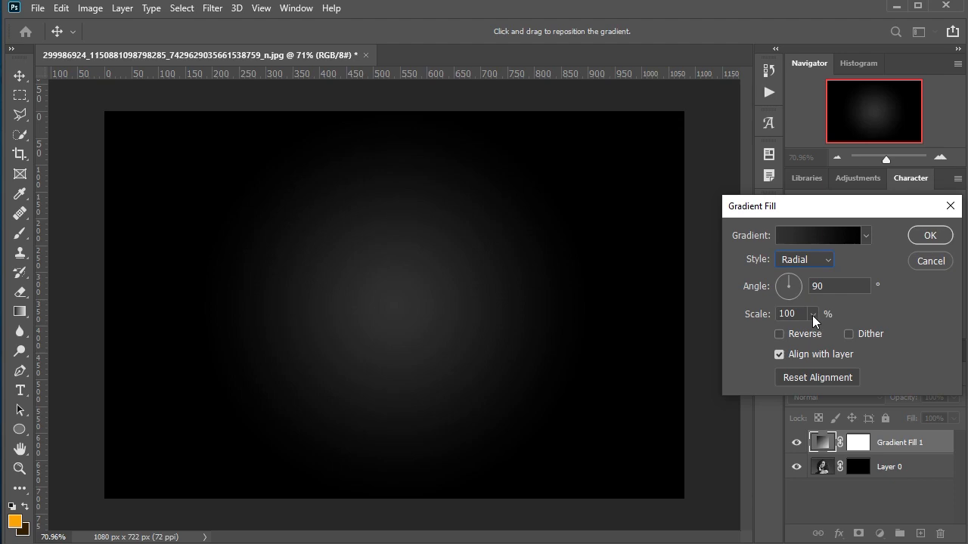
pyautogui.click(800, 313)
pyautogui.scroll(1, 800, 312)
pyautogui.scroll(9, 800, 312)
pyautogui.moveTo(765, 316)
pyautogui.mouseDown()
pyautogui.moveTo(756, 315)
pyautogui.moveTo(777, 314)
pyautogui.mouseUp()
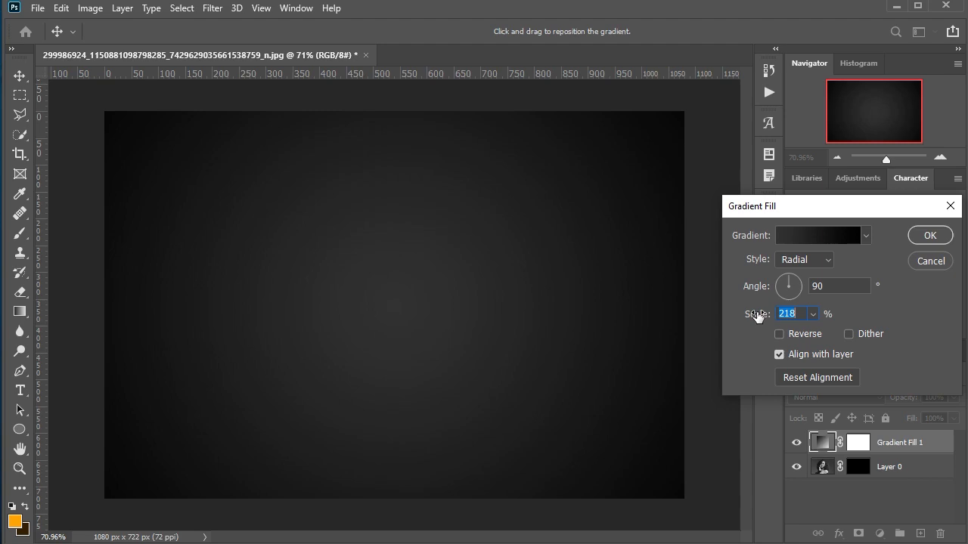
pyautogui.click(930, 236)
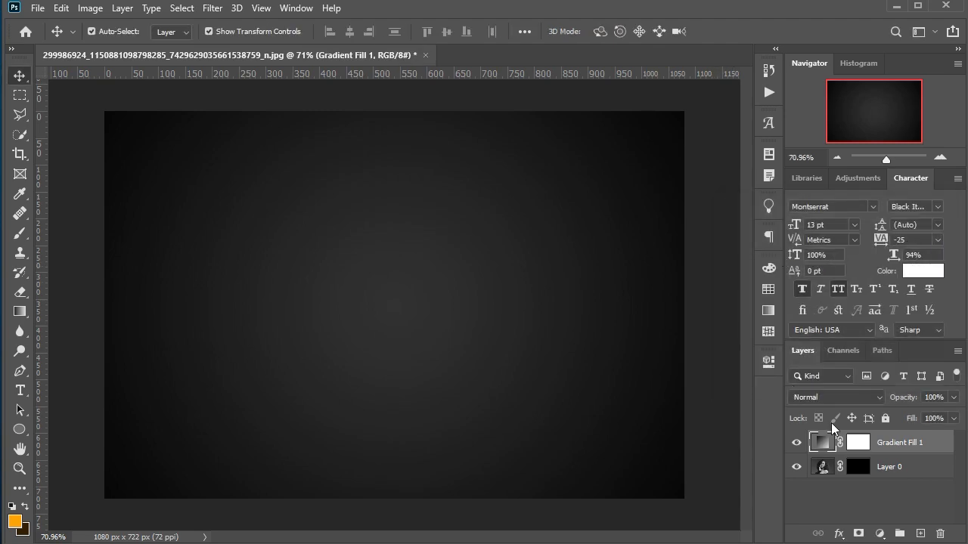
# Move the gradient fill layer below the portrait layer, lock it completely, and deselect it.
pyautogui.moveTo(922, 442); pyautogui.dragTo(919, 477)
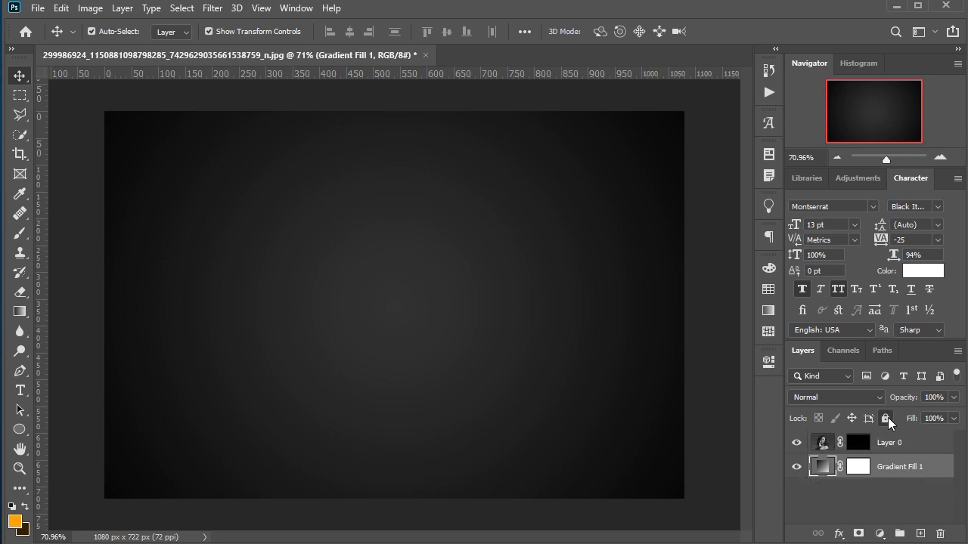
pyautogui.click(886, 420)
pyautogui.click(693, 443)
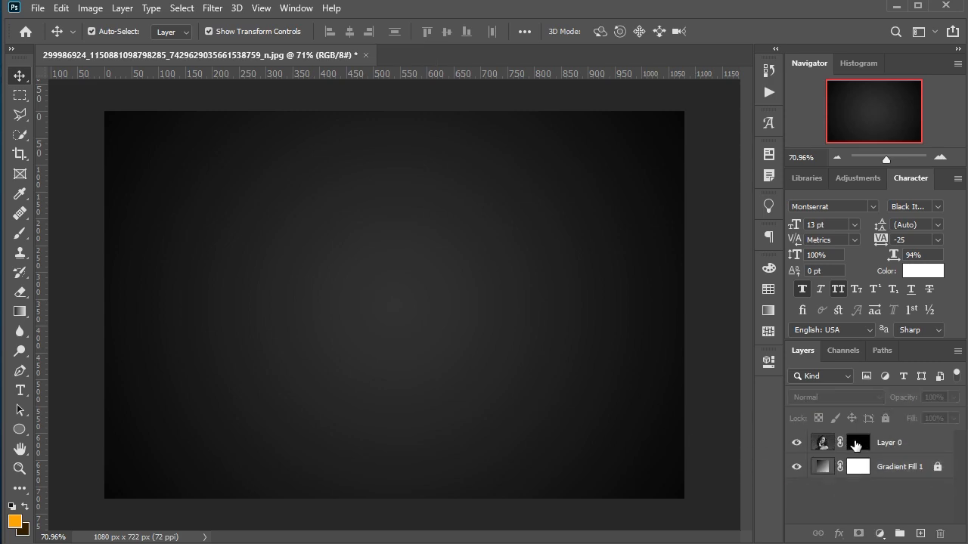
# Target the portrait layer's mask with the Brush tool, using a 1 px tip at 100% hardness.
pyautogui.click(855, 445)
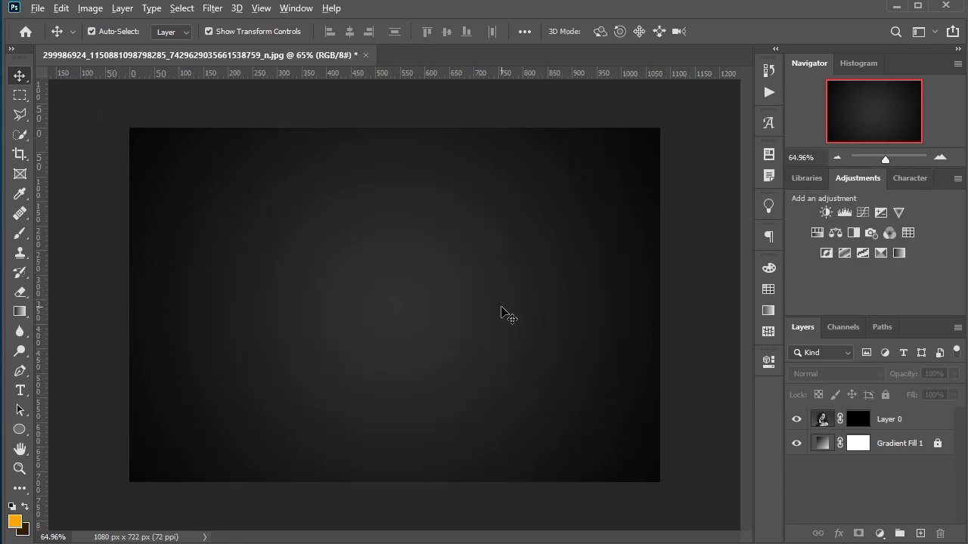
pyautogui.scroll(1, 346, 288)
pyautogui.click(20, 233)
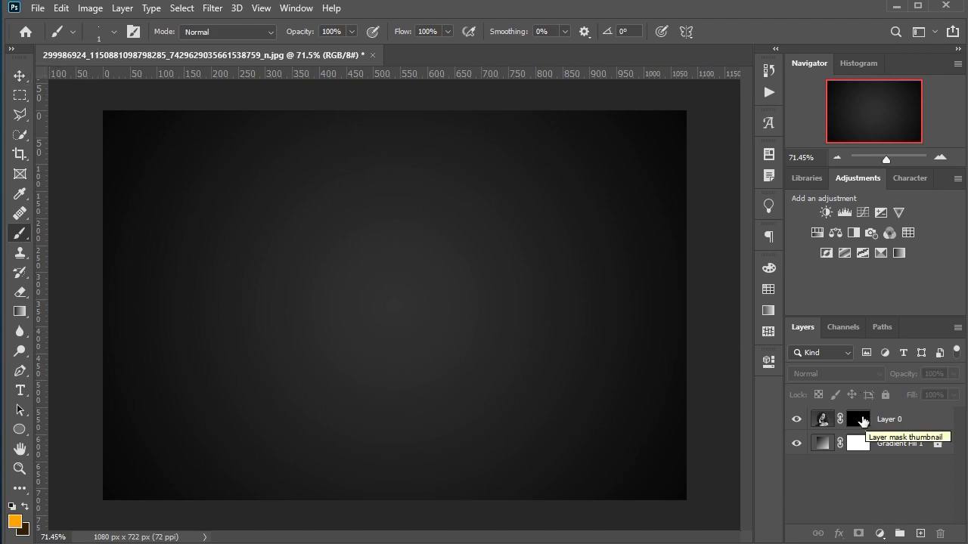
pyautogui.click(858, 422)
pyautogui.rightClick(348, 345)
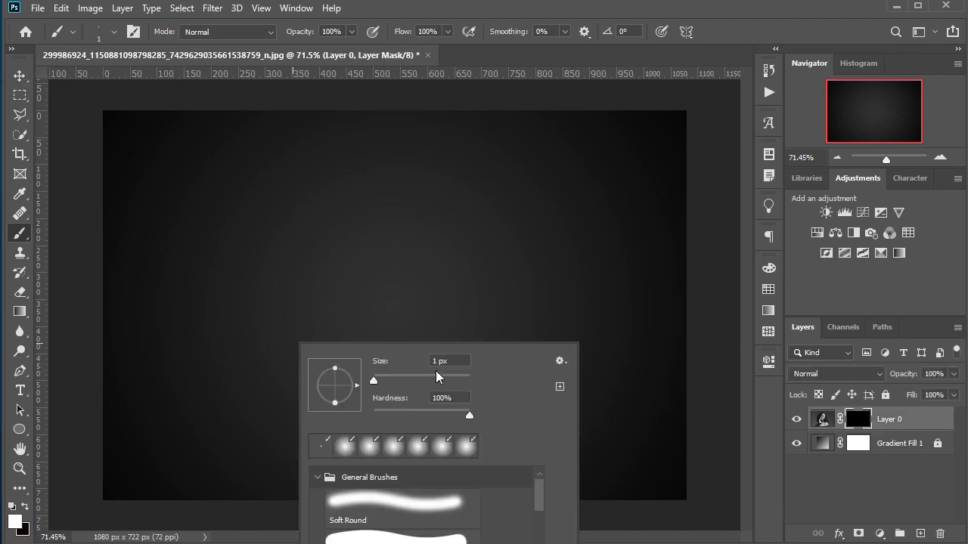
pyautogui.press('Return')
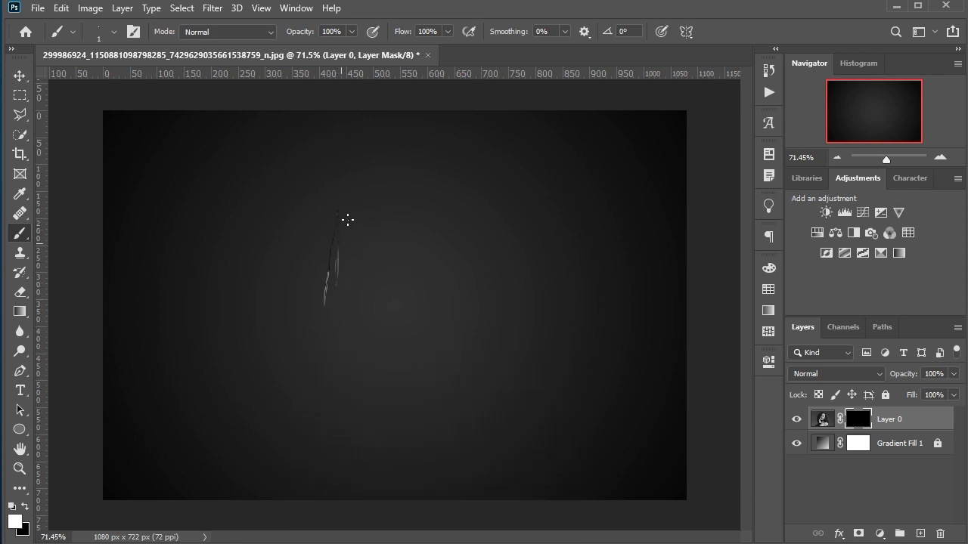
# Paint thin, scratchy white strokes on the portrait layer's mask to reveal the face, forehead and upper part of the hand.
pyautogui.moveTo(349, 308); pyautogui.dragTo(360, 219)
pyautogui.moveTo(364, 298)
pyautogui.mouseDown()
pyautogui.moveTo(376, 197)
pyautogui.moveTo(357, 295)
pyautogui.moveTo(329, 314)
pyautogui.moveTo(337, 276)
pyautogui.moveTo(380, 210)
pyautogui.moveTo(372, 344)
pyautogui.moveTo(322, 328)
pyautogui.moveTo(345, 233)
pyautogui.moveTo(378, 204)
pyautogui.mouseUp()
pyautogui.moveTo(407, 162); pyautogui.dragTo(392, 211)
pyautogui.moveTo(378, 165)
pyautogui.mouseDown()
pyautogui.moveTo(364, 236)
pyautogui.moveTo(392, 197)
pyautogui.moveTo(366, 334)
pyautogui.moveTo(358, 241)
pyautogui.moveTo(423, 187)
pyautogui.moveTo(423, 242)
pyautogui.moveTo(372, 353)
pyautogui.moveTo(392, 337)
pyautogui.moveTo(384, 329)
pyautogui.moveTo(393, 311)
pyautogui.moveTo(380, 326)
pyautogui.moveTo(354, 284)
pyautogui.moveTo(368, 338)
pyautogui.moveTo(417, 260)
pyautogui.moveTo(431, 188)
pyautogui.moveTo(416, 246)
pyautogui.moveTo(417, 305)
pyautogui.moveTo(427, 226)
pyautogui.mouseUp()
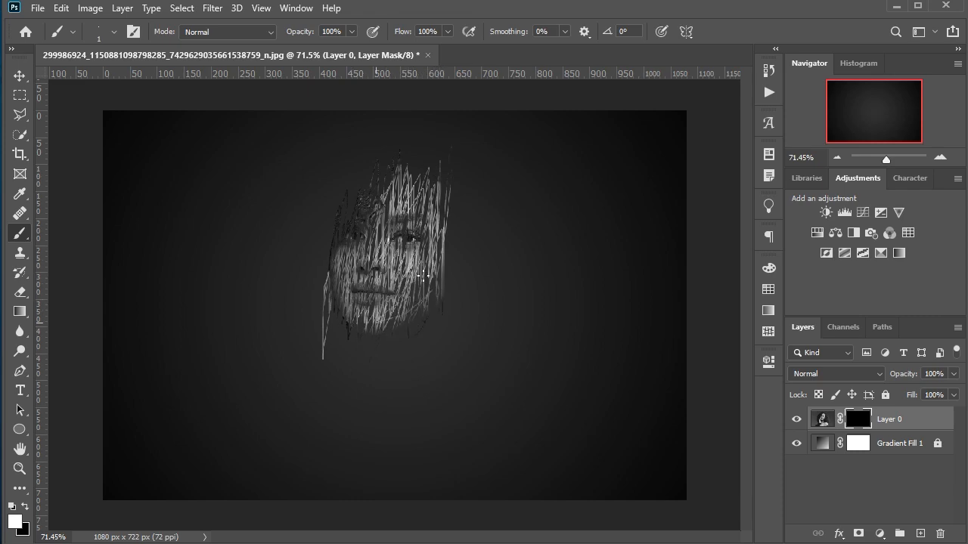
pyautogui.moveTo(424, 277)
pyautogui.mouseDown()
pyautogui.moveTo(403, 307)
pyautogui.moveTo(418, 313)
pyautogui.moveTo(410, 303)
pyautogui.moveTo(443, 255)
pyautogui.moveTo(428, 294)
pyautogui.moveTo(446, 222)
pyautogui.moveTo(442, 153)
pyautogui.moveTo(411, 169)
pyautogui.moveTo(396, 163)
pyautogui.moveTo(430, 168)
pyautogui.moveTo(424, 182)
pyautogui.moveTo(396, 187)
pyautogui.moveTo(362, 271)
pyautogui.moveTo(374, 274)
pyautogui.moveTo(360, 215)
pyautogui.moveTo(341, 295)
pyautogui.moveTo(332, 287)
pyautogui.moveTo(344, 295)
pyautogui.moveTo(324, 366)
pyautogui.moveTo(314, 352)
pyautogui.moveTo(312, 362)
pyautogui.moveTo(321, 265)
pyautogui.moveTo(306, 346)
pyautogui.moveTo(338, 338)
pyautogui.moveTo(342, 365)
pyautogui.mouseUp()
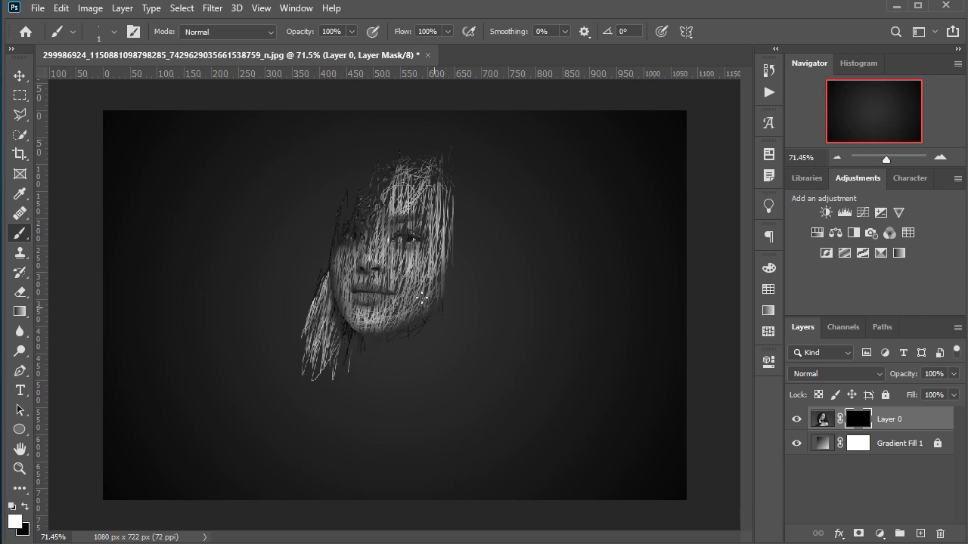
pyautogui.moveTo(421, 299)
pyautogui.mouseDown()
pyautogui.moveTo(448, 239)
pyautogui.moveTo(378, 314)
pyautogui.moveTo(390, 223)
pyautogui.mouseUp()
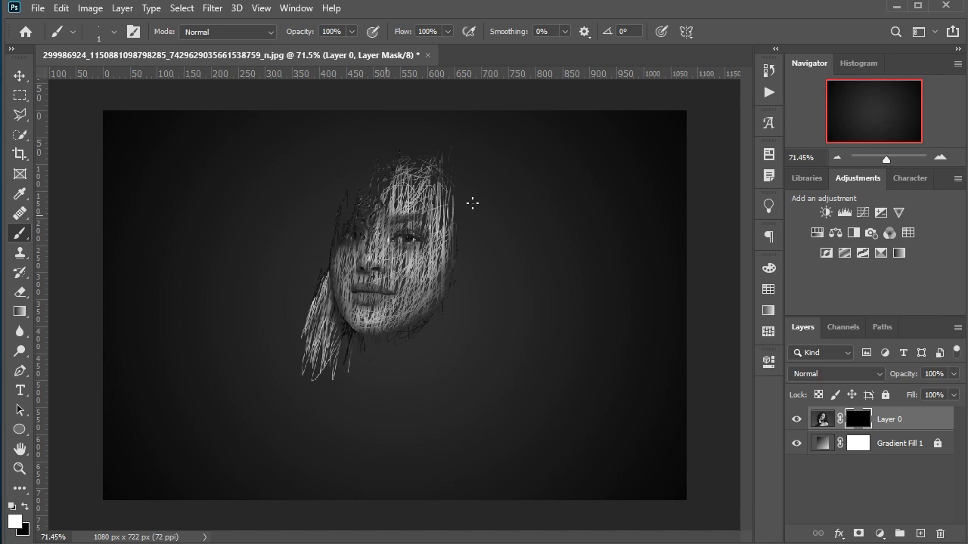
pyautogui.moveTo(472, 203)
pyautogui.mouseDown()
pyautogui.moveTo(397, 189)
pyautogui.moveTo(443, 227)
pyautogui.mouseUp()
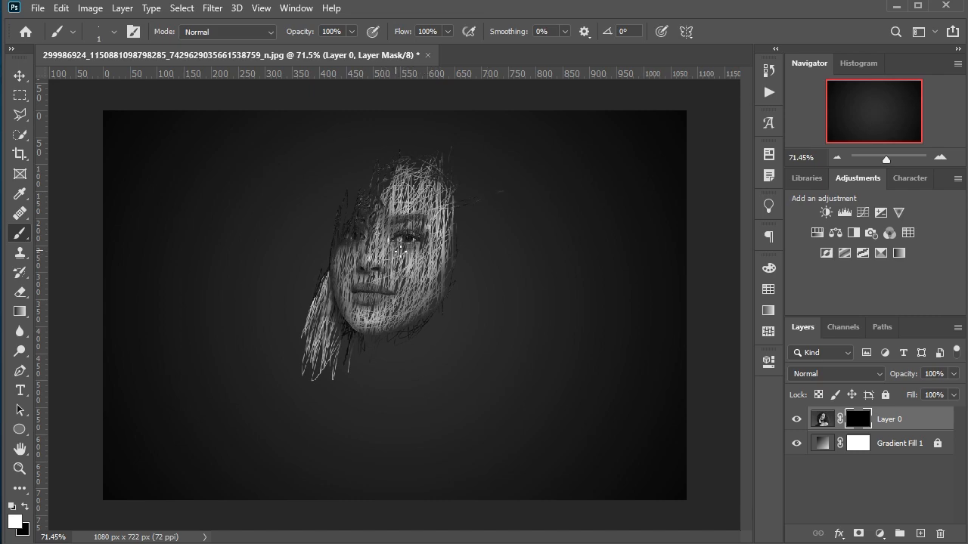
# Paint dense white strokes on the mask to reveal the rest of the hand, the neck, shoulders and chest.
pyautogui.moveTo(374, 346)
pyautogui.mouseDown()
pyautogui.moveTo(319, 359)
pyautogui.moveTo(348, 385)
pyautogui.moveTo(313, 400)
pyautogui.moveTo(323, 349)
pyautogui.moveTo(310, 323)
pyautogui.moveTo(307, 368)
pyautogui.moveTo(323, 400)
pyautogui.moveTo(329, 355)
pyautogui.moveTo(329, 407)
pyautogui.moveTo(358, 447)
pyautogui.moveTo(353, 343)
pyautogui.moveTo(343, 333)
pyautogui.moveTo(302, 416)
pyautogui.moveTo(310, 376)
pyautogui.moveTo(347, 371)
pyautogui.moveTo(339, 394)
pyautogui.moveTo(317, 377)
pyautogui.moveTo(320, 433)
pyautogui.moveTo(340, 396)
pyautogui.moveTo(337, 448)
pyautogui.moveTo(342, 355)
pyautogui.moveTo(352, 390)
pyautogui.mouseUp()
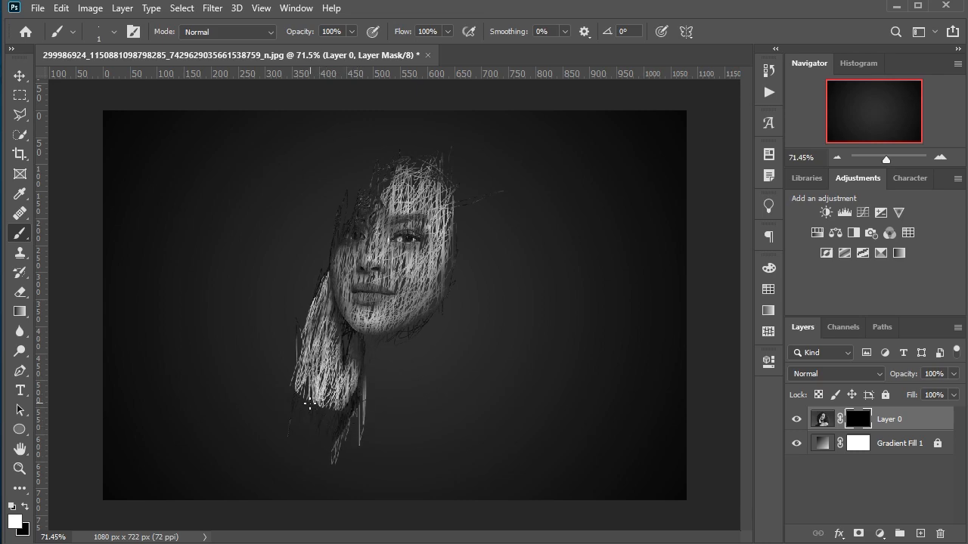
pyautogui.moveTo(297, 403)
pyautogui.mouseDown()
pyautogui.moveTo(313, 331)
pyautogui.moveTo(341, 397)
pyautogui.moveTo(331, 417)
pyautogui.moveTo(356, 384)
pyautogui.moveTo(328, 292)
pyautogui.moveTo(318, 426)
pyautogui.moveTo(316, 318)
pyautogui.moveTo(322, 340)
pyautogui.moveTo(293, 397)
pyautogui.moveTo(307, 418)
pyautogui.moveTo(377, 393)
pyautogui.moveTo(391, 363)
pyautogui.moveTo(371, 349)
pyautogui.moveTo(341, 425)
pyautogui.moveTo(351, 448)
pyautogui.moveTo(421, 325)
pyautogui.moveTo(425, 338)
pyautogui.moveTo(417, 331)
pyautogui.moveTo(371, 424)
pyautogui.moveTo(376, 393)
pyautogui.moveTo(390, 395)
pyautogui.moveTo(377, 392)
pyautogui.moveTo(389, 378)
pyautogui.moveTo(360, 475)
pyautogui.moveTo(351, 461)
pyautogui.moveTo(450, 414)
pyautogui.moveTo(388, 432)
pyautogui.moveTo(366, 454)
pyautogui.moveTo(429, 417)
pyautogui.moveTo(349, 449)
pyautogui.moveTo(383, 421)
pyautogui.moveTo(326, 469)
pyautogui.moveTo(354, 466)
pyautogui.moveTo(392, 436)
pyautogui.moveTo(460, 426)
pyautogui.moveTo(410, 420)
pyautogui.moveTo(426, 342)
pyautogui.moveTo(450, 440)
pyautogui.moveTo(478, 429)
pyautogui.moveTo(428, 492)
pyautogui.moveTo(457, 447)
pyautogui.moveTo(435, 451)
pyautogui.moveTo(370, 521)
pyautogui.moveTo(405, 502)
pyautogui.moveTo(376, 483)
pyautogui.moveTo(478, 420)
pyautogui.moveTo(417, 499)
pyautogui.moveTo(367, 490)
pyautogui.moveTo(342, 426)
pyautogui.moveTo(319, 480)
pyautogui.moveTo(330, 460)
pyautogui.moveTo(324, 504)
pyautogui.moveTo(303, 477)
pyautogui.moveTo(314, 487)
pyautogui.moveTo(355, 444)
pyautogui.moveTo(369, 491)
pyautogui.moveTo(461, 394)
pyautogui.moveTo(400, 417)
pyautogui.moveTo(470, 437)
pyautogui.moveTo(468, 426)
pyautogui.moveTo(518, 402)
pyautogui.moveTo(500, 462)
pyautogui.moveTo(503, 391)
pyautogui.moveTo(449, 401)
pyautogui.moveTo(486, 489)
pyautogui.moveTo(503, 446)
pyautogui.moveTo(523, 443)
pyautogui.moveTo(514, 499)
pyautogui.moveTo(484, 472)
pyautogui.moveTo(450, 476)
pyautogui.moveTo(465, 484)
pyautogui.moveTo(326, 500)
pyautogui.moveTo(433, 494)
pyautogui.mouseUp()
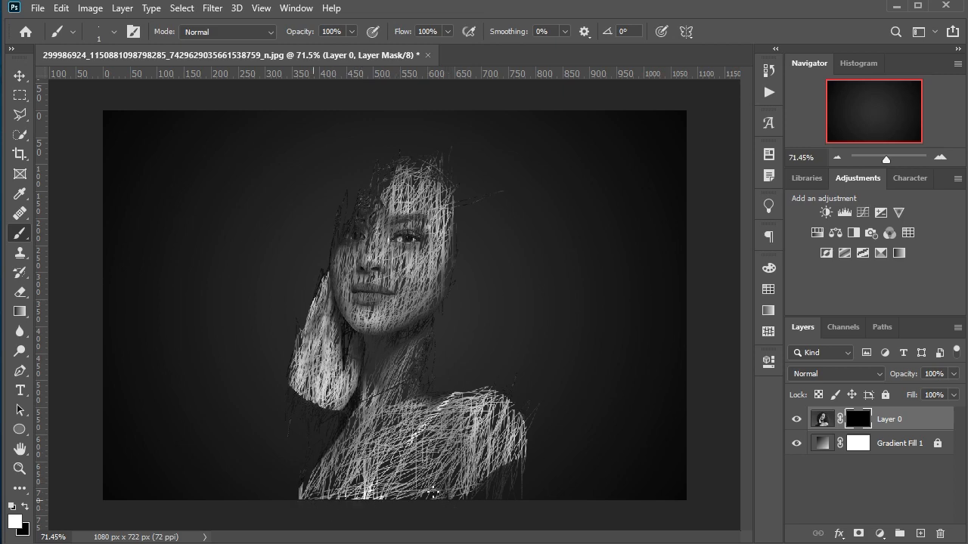
pyautogui.moveTo(357, 503); pyautogui.dragTo(384, 515)
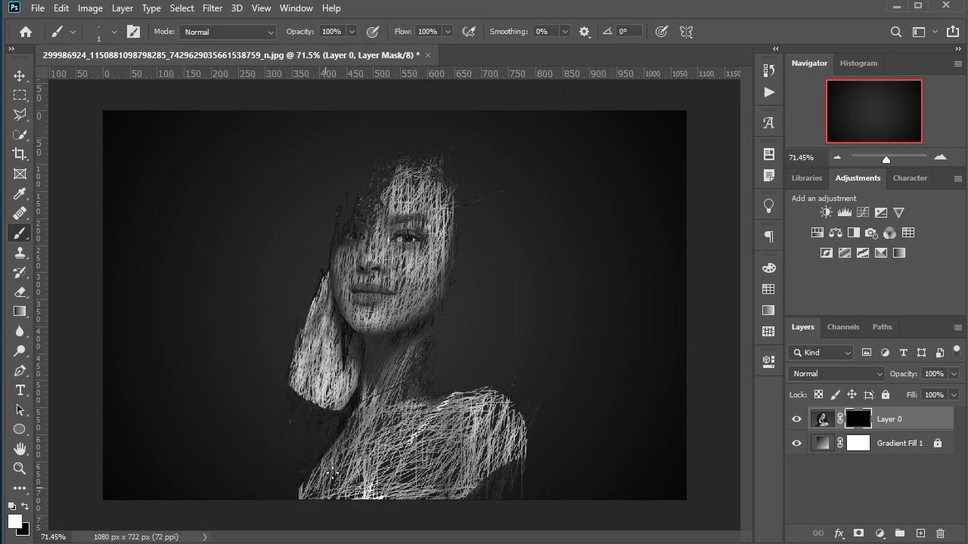
pyautogui.moveTo(346, 454)
pyautogui.mouseDown()
pyautogui.moveTo(419, 403)
pyautogui.moveTo(425, 463)
pyautogui.moveTo(385, 484)
pyautogui.moveTo(367, 484)
pyautogui.moveTo(428, 410)
pyautogui.mouseUp()
pyautogui.moveTo(381, 474)
pyautogui.mouseDown()
pyautogui.moveTo(332, 415)
pyautogui.moveTo(463, 454)
pyautogui.moveTo(510, 490)
pyautogui.mouseUp()
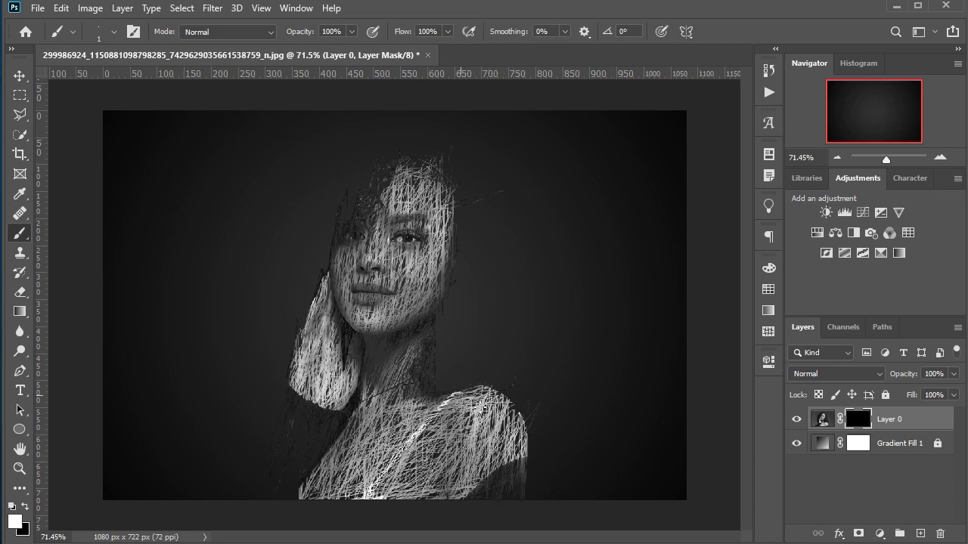
pyautogui.moveTo(462, 395)
pyautogui.mouseDown()
pyautogui.moveTo(523, 410)
pyautogui.moveTo(473, 389)
pyautogui.mouseUp()
pyautogui.moveTo(463, 412)
pyautogui.mouseDown()
pyautogui.moveTo(403, 468)
pyautogui.moveTo(324, 502)
pyautogui.moveTo(446, 458)
pyautogui.moveTo(427, 439)
pyautogui.mouseUp()
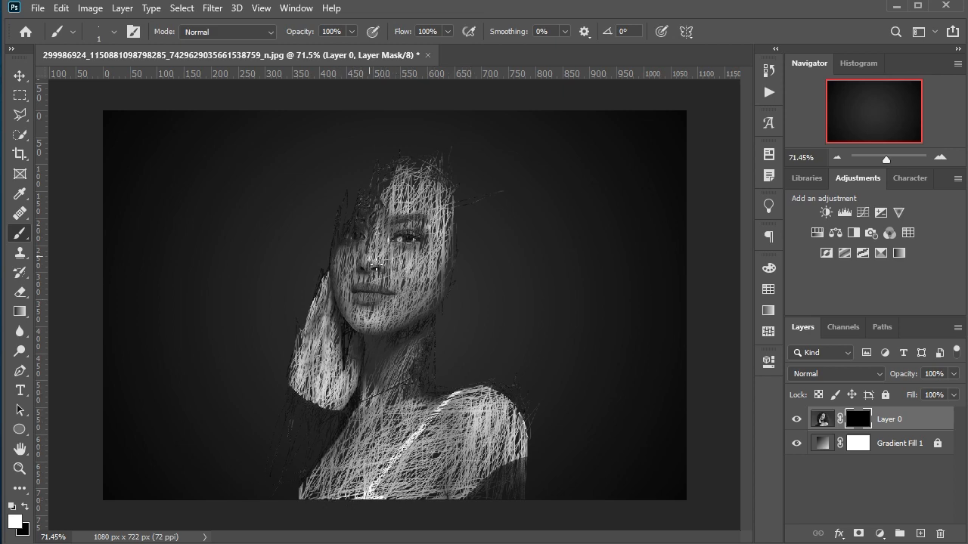
# Add loose white mask strokes around the hair, eyes and outer edges of the portrait, and leave the Brush tool.
pyautogui.moveTo(235, 468); pyautogui.dragTo(327, 348)
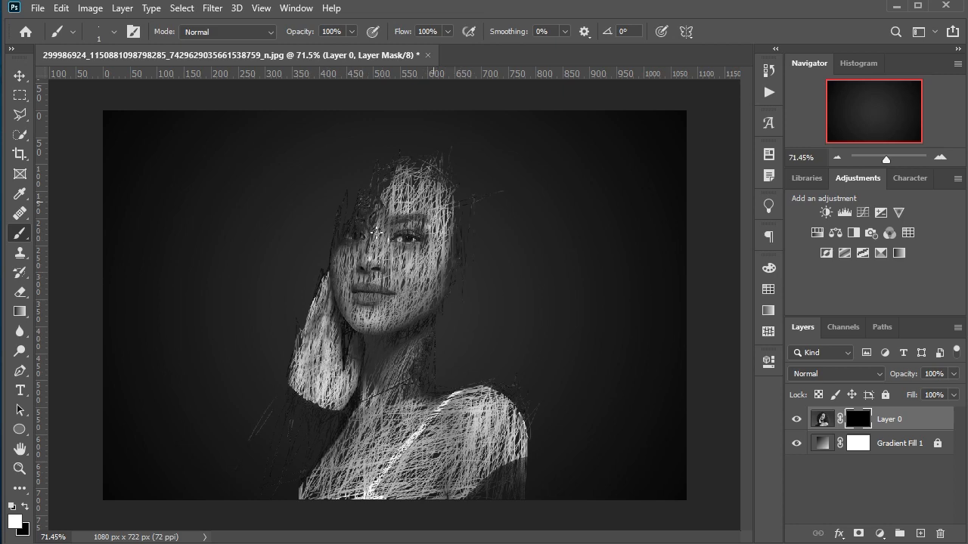
pyautogui.moveTo(377, 233)
pyautogui.mouseDown()
pyautogui.moveTo(416, 189)
pyautogui.moveTo(382, 240)
pyautogui.mouseUp()
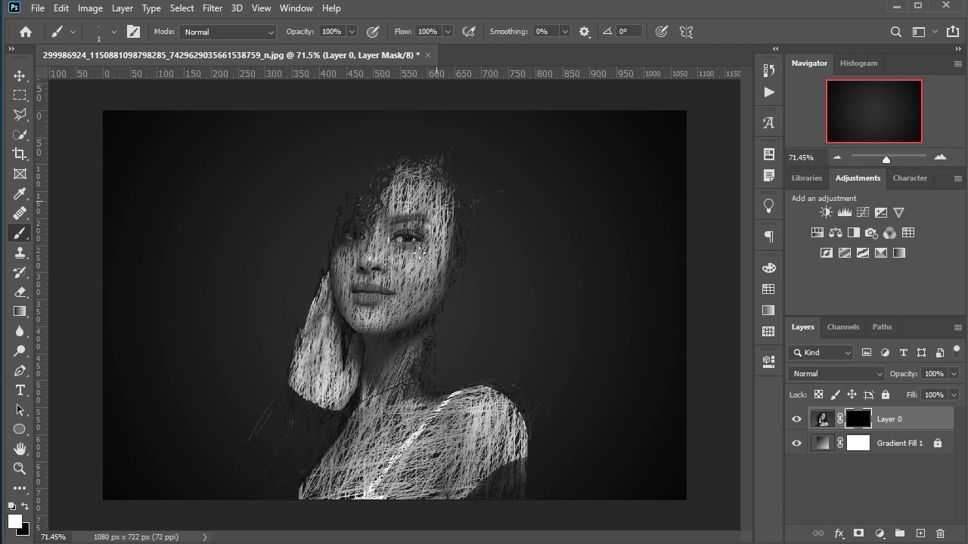
pyautogui.moveTo(420, 250); pyautogui.dragTo(446, 198)
pyautogui.moveTo(394, 220)
pyautogui.mouseDown()
pyautogui.moveTo(367, 199)
pyautogui.moveTo(357, 252)
pyautogui.moveTo(391, 207)
pyautogui.moveTo(388, 182)
pyautogui.moveTo(347, 226)
pyautogui.mouseUp()
pyautogui.moveTo(392, 173); pyautogui.dragTo(446, 276)
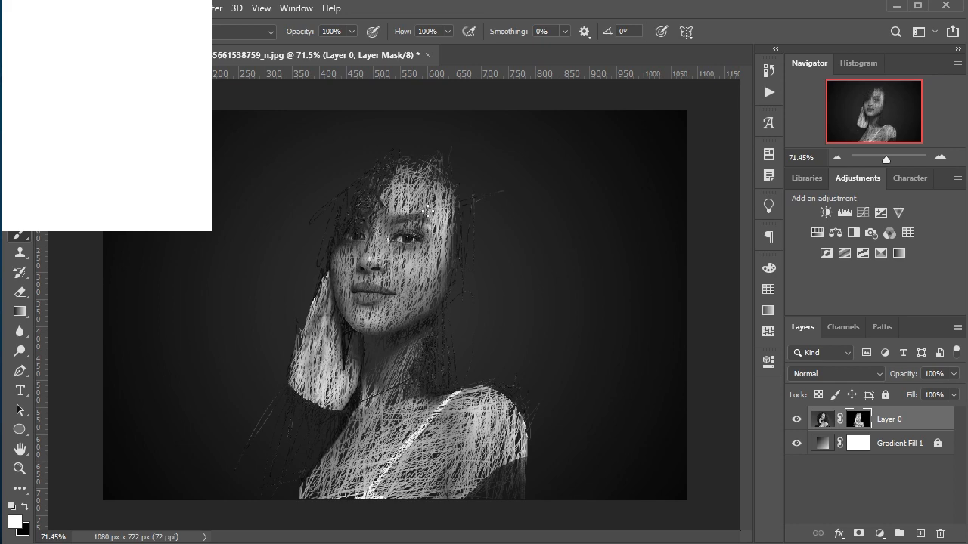
pyautogui.scroll(-3, 450, 255)
pyautogui.scroll(2, 378, 235)
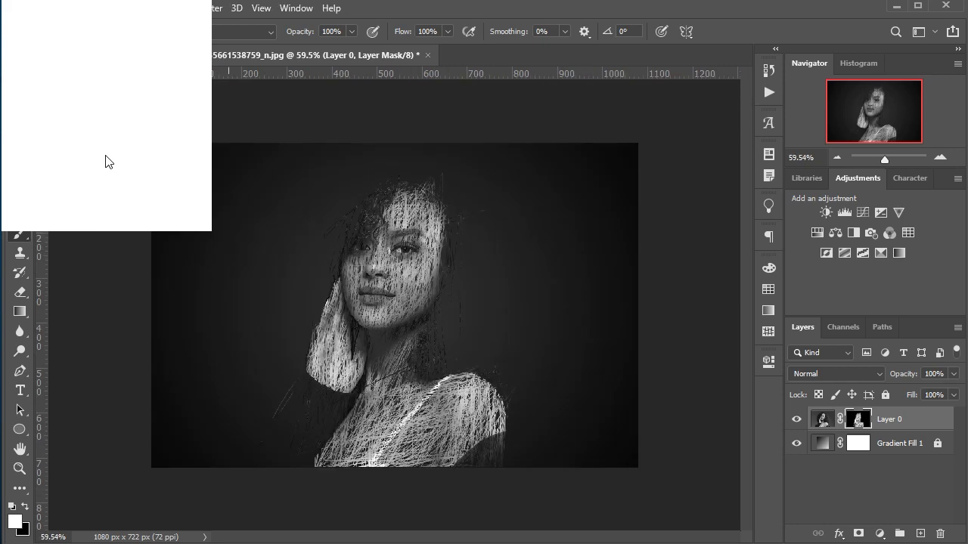
pyautogui.click(20, 75)
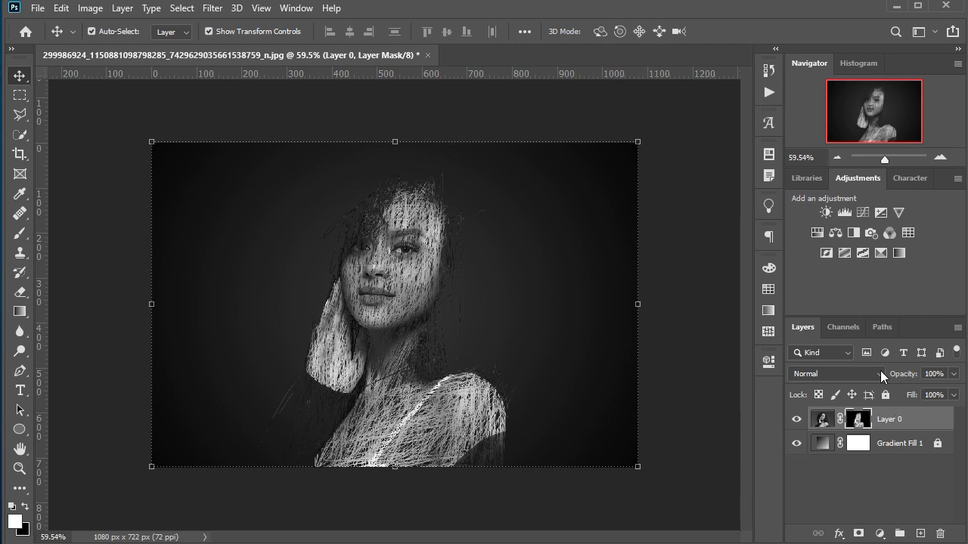
# Add a Brightness/Contrast adjustment layer above the portrait with brightness 21 and contrast 37.
pyautogui.click(831, 216)
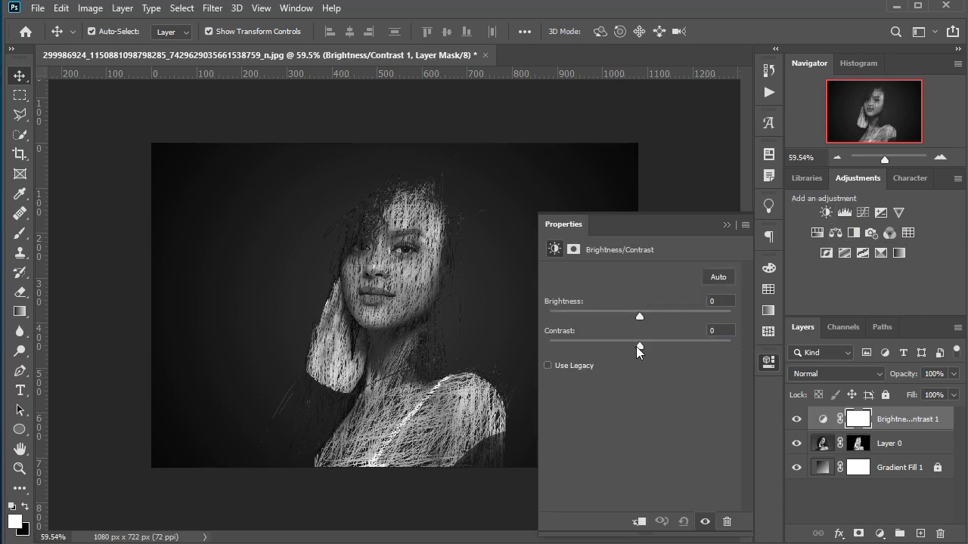
pyautogui.moveTo(640, 316); pyautogui.dragTo(638, 343)
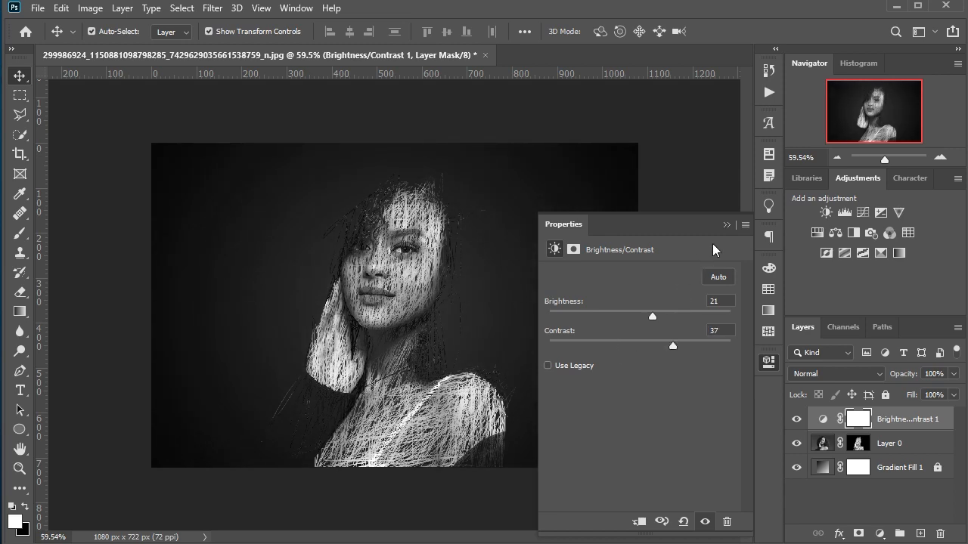
pyautogui.click(726, 227)
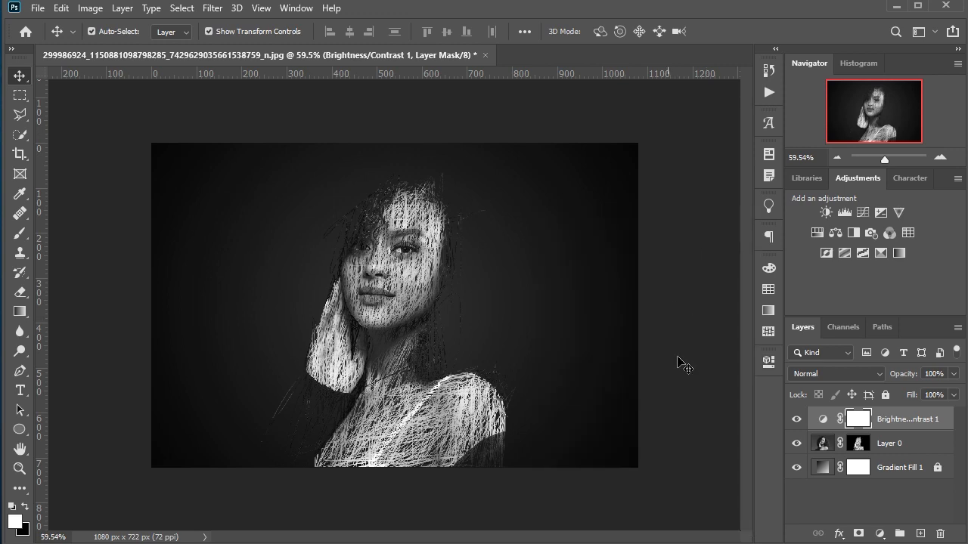
# Lower the Brightness/Contrast layer's opacity to 55% and deselect it.
pyautogui.click(954, 374)
pyautogui.moveTo(954, 390); pyautogui.dragTo(931, 393)
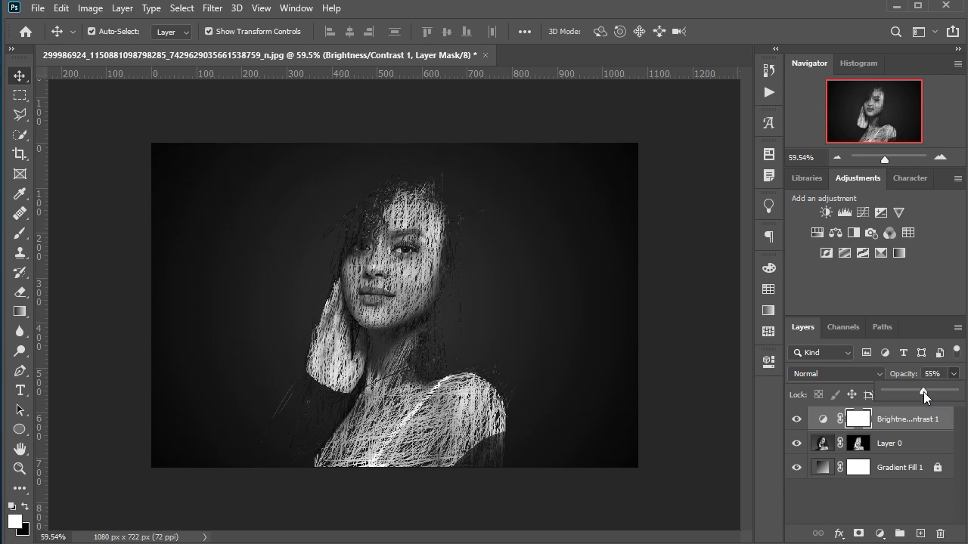
pyautogui.click(738, 419)
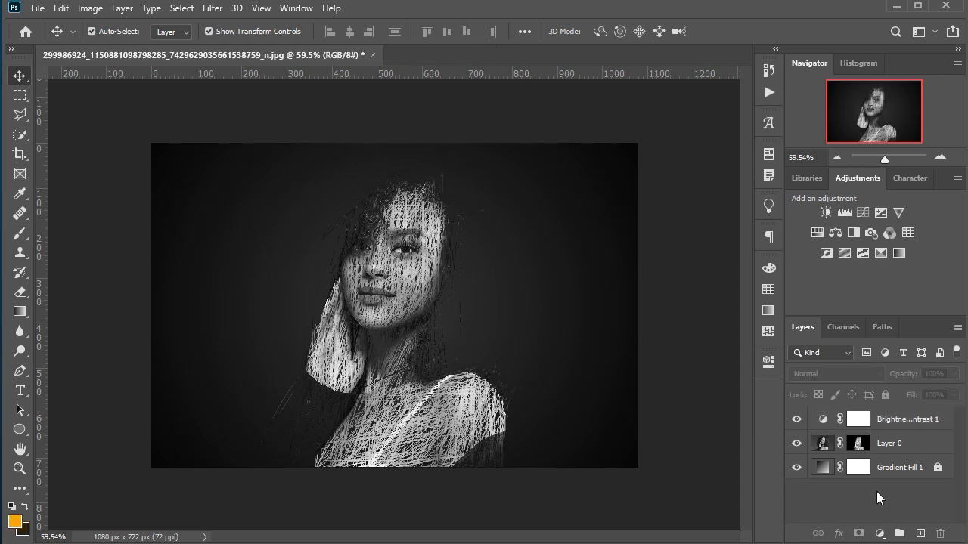
# Stamp all visible layers into a new top layer and convert it to a smart object.
pyautogui.hotkey('ctrl', 'alt', 'shift', 'e')
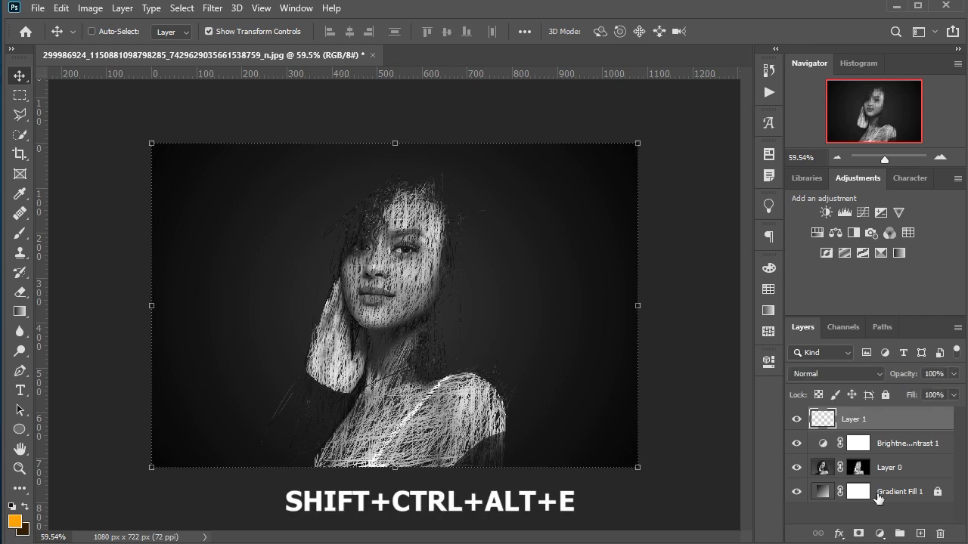
pyautogui.rightClick(879, 418)
pyautogui.click(810, 209)
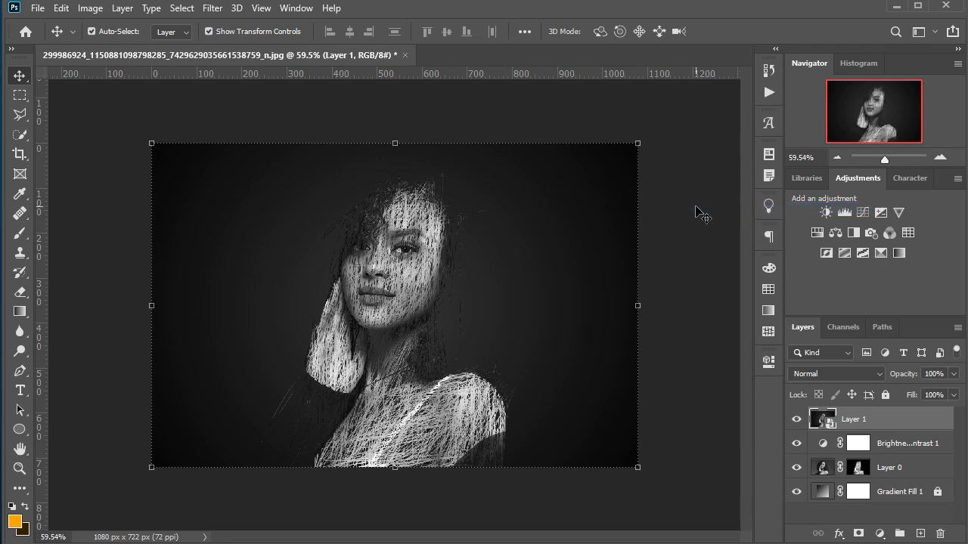
# Open the Camera Raw Filter and set Contrast +10, Highlights -10, Shadows +14, Whites -12, Blacks +4 and Clarity -12.
pyautogui.click(213, 8)
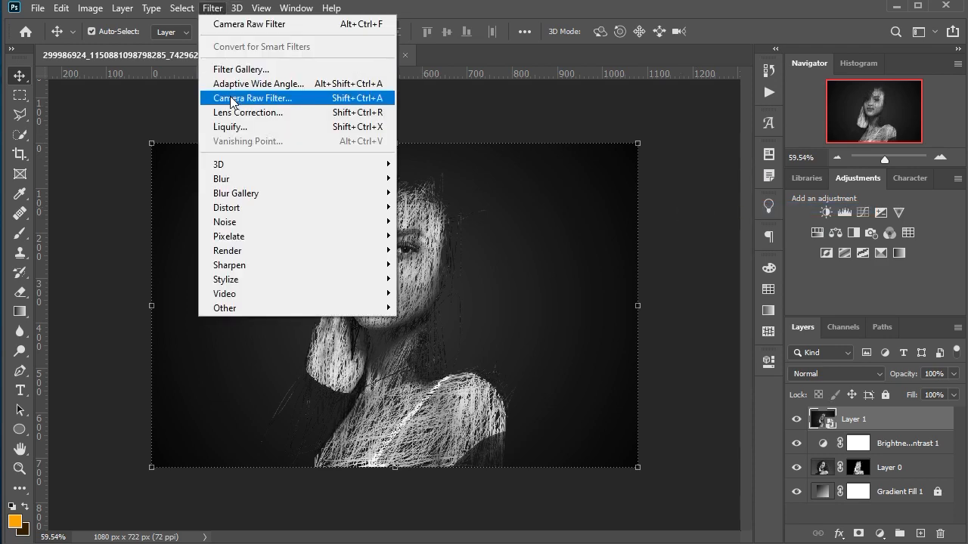
pyautogui.click(249, 98)
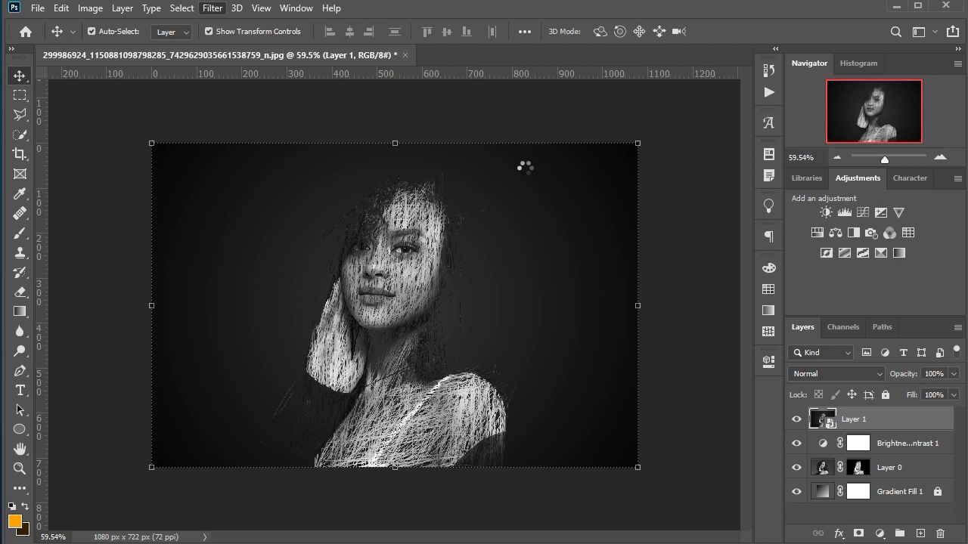
pyautogui.click(739, 248)
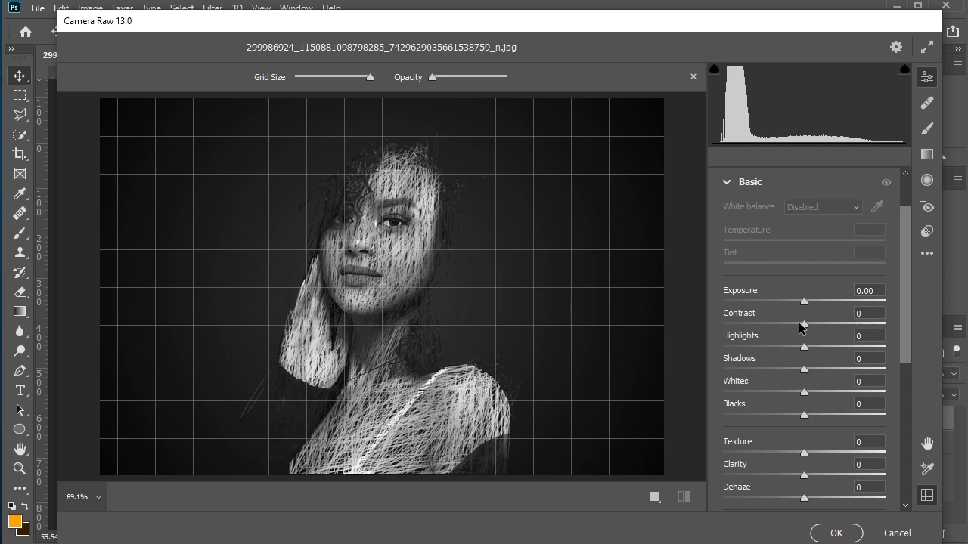
pyautogui.moveTo(802, 326); pyautogui.dragTo(806, 416)
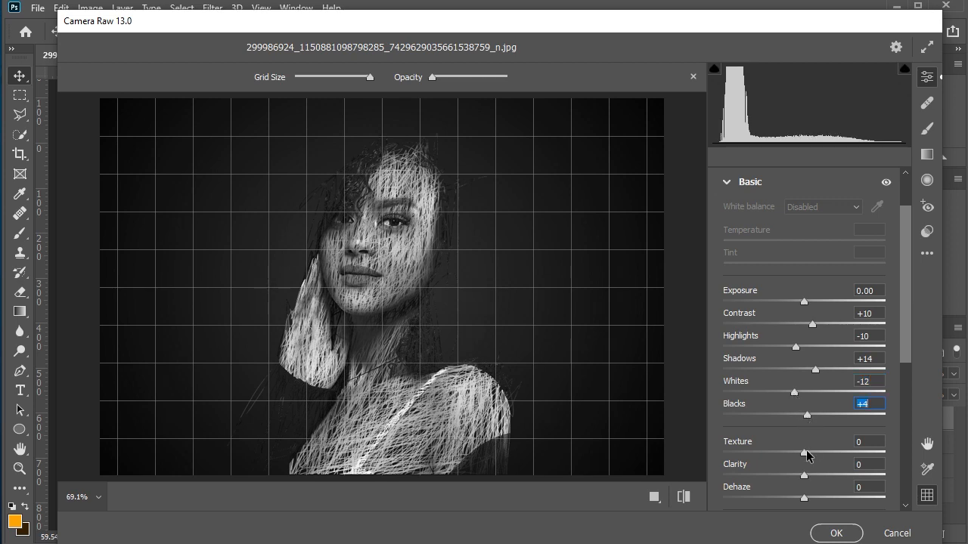
pyautogui.moveTo(804, 478); pyautogui.dragTo(796, 479)
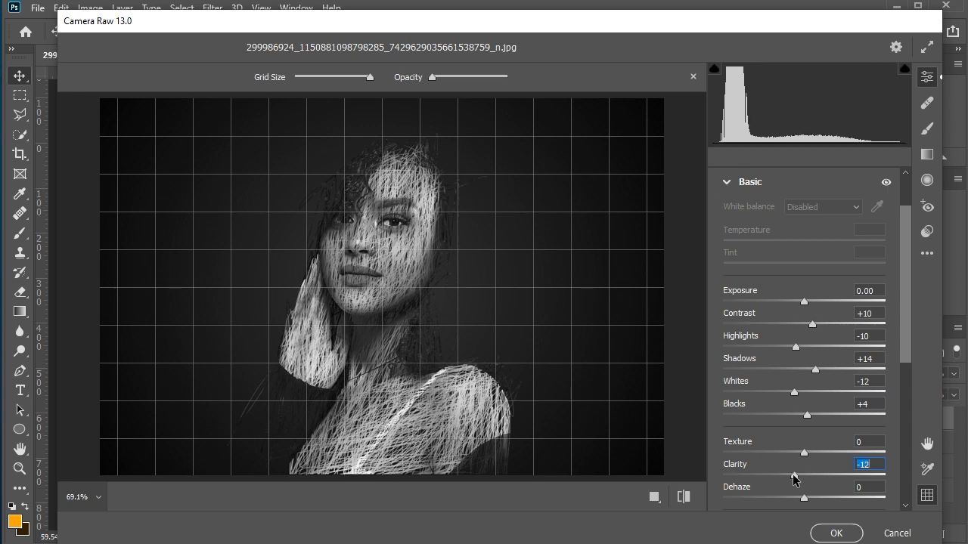
# Set the Camera Raw effects to Grain 15 and Vignetting -9, and check the face up close.
pyautogui.scroll(-6, 799, 383)
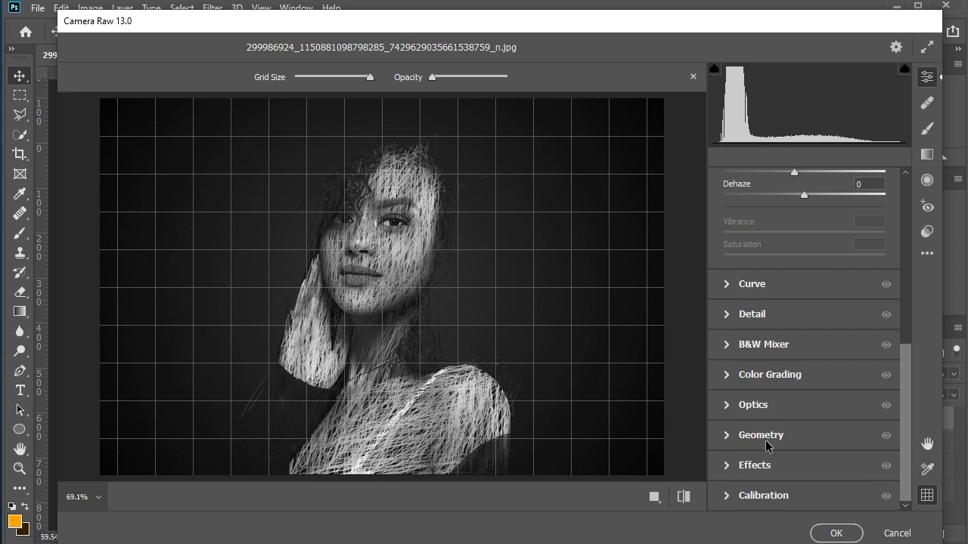
pyautogui.click(764, 465)
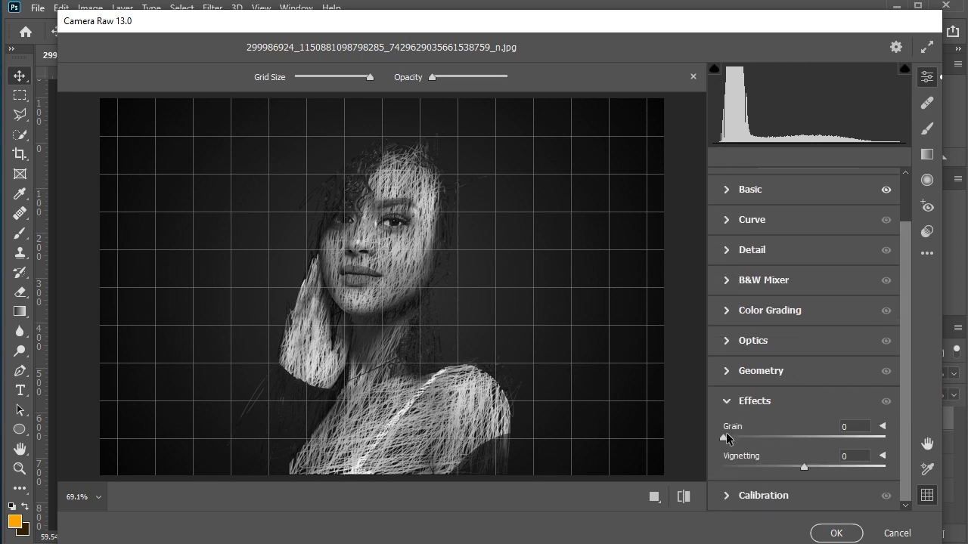
pyautogui.click(725, 437)
pyautogui.moveTo(725, 436); pyautogui.dragTo(746, 441)
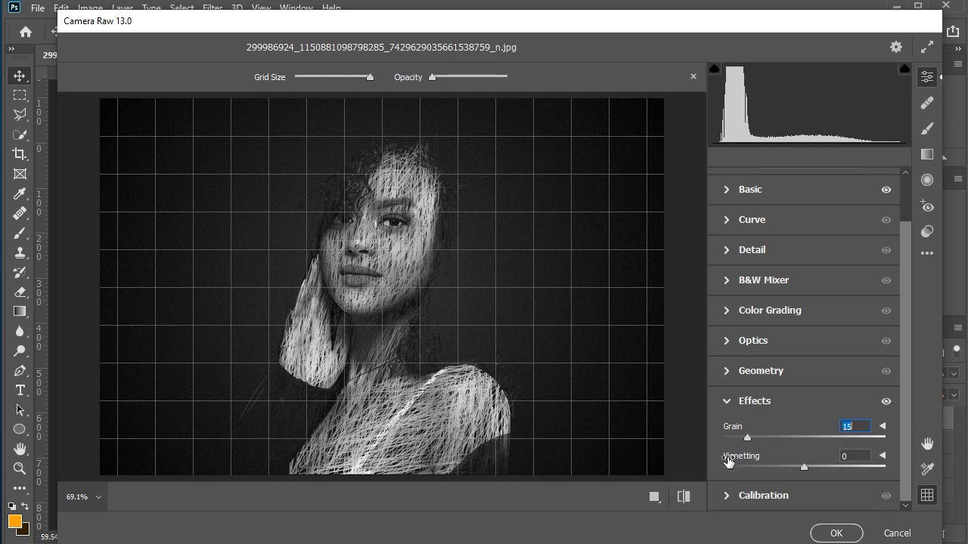
pyautogui.moveTo(801, 470); pyautogui.dragTo(796, 468)
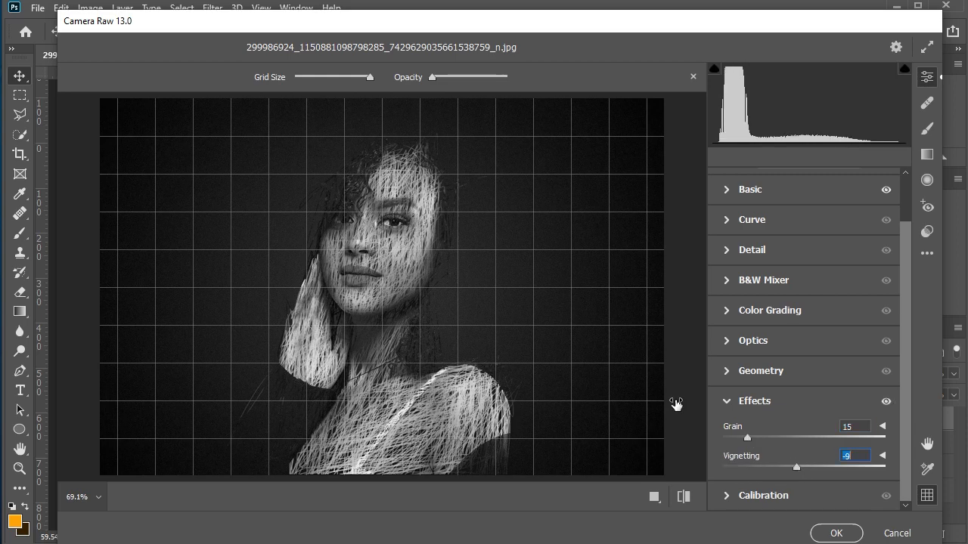
pyautogui.click(371, 257)
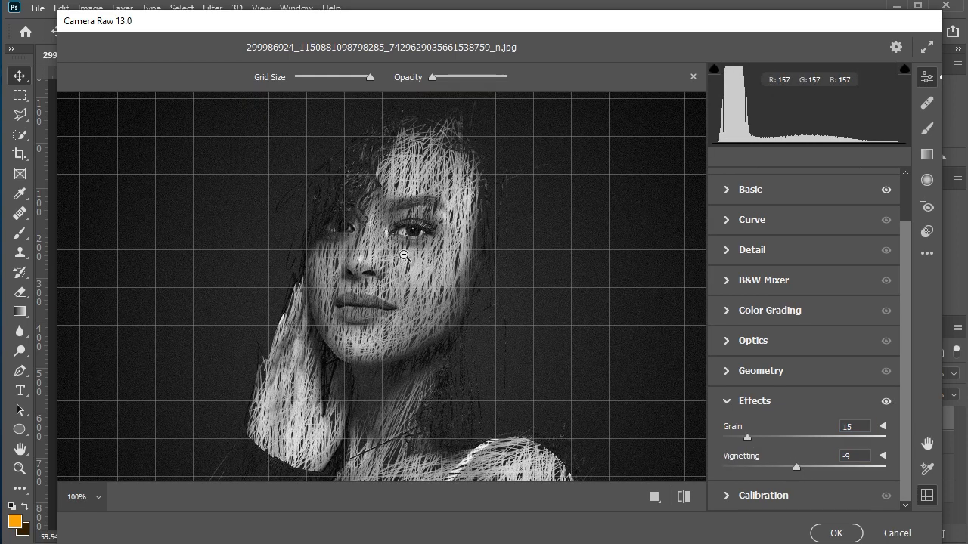
pyautogui.click(404, 255)
# Set Texture to +20 and Dehaze to +24 in the basic adjustments, apply the Camera Raw Filter, and deselect the layer.
pyautogui.scroll(2, 815, 333)
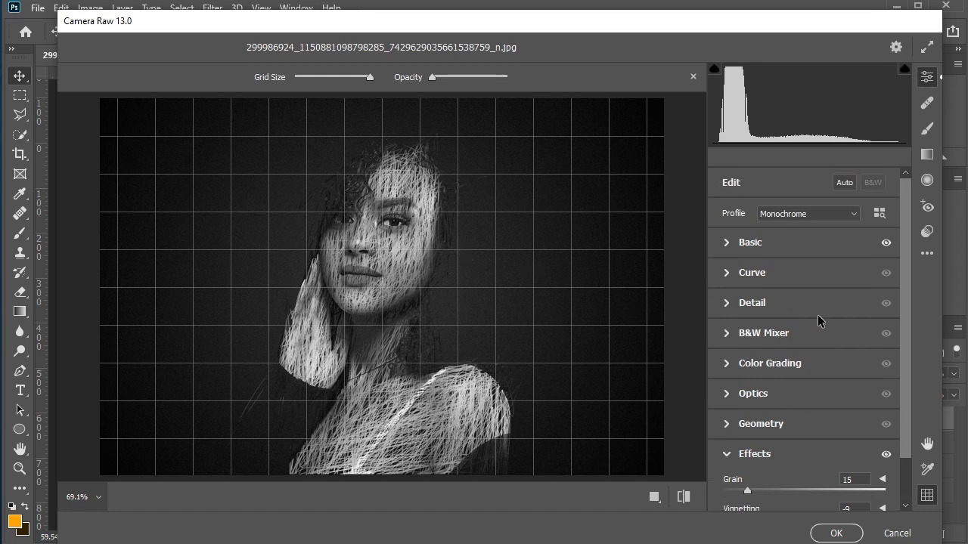
pyautogui.click(764, 248)
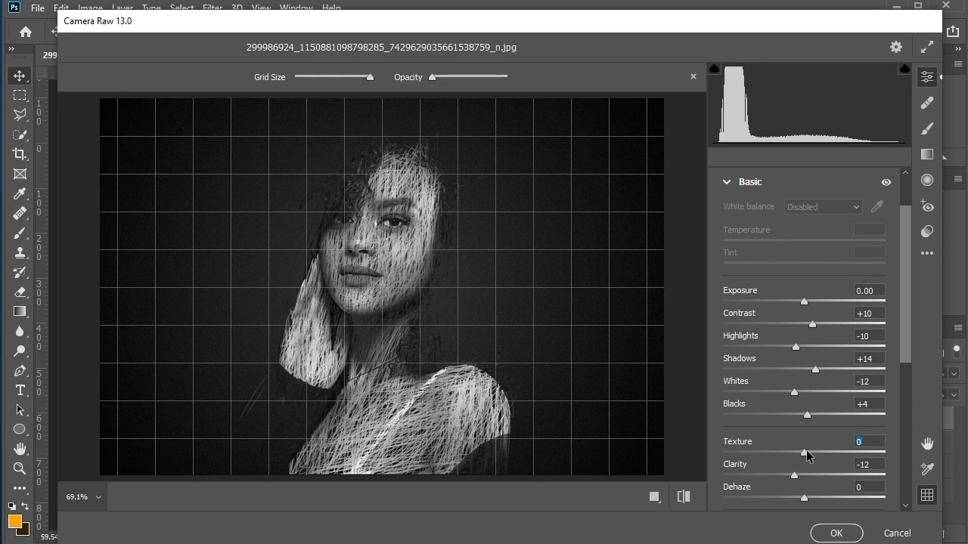
pyautogui.moveTo(823, 451)
pyautogui.mouseDown()
pyautogui.moveTo(769, 445)
pyautogui.moveTo(824, 449)
pyautogui.mouseUp()
pyautogui.moveTo(803, 499); pyautogui.dragTo(824, 499)
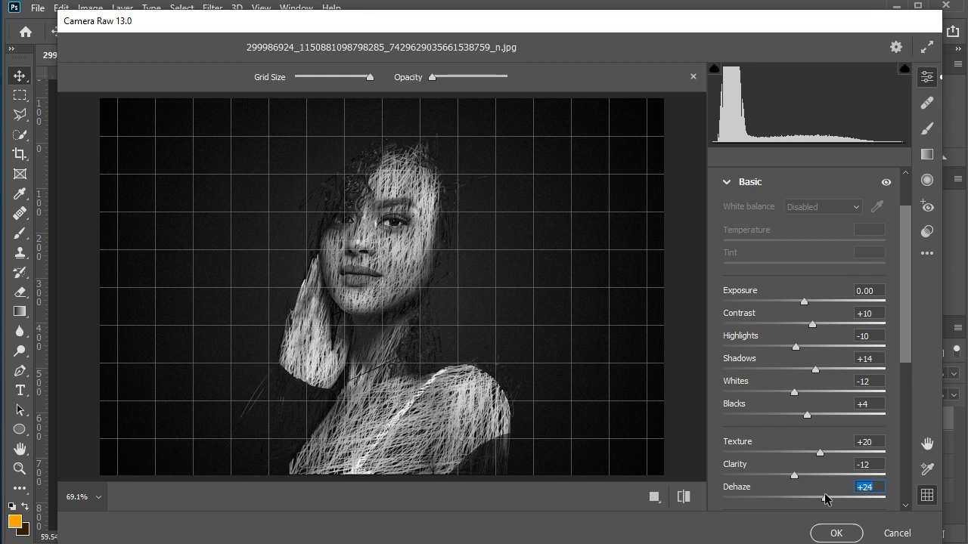
pyautogui.click(835, 534)
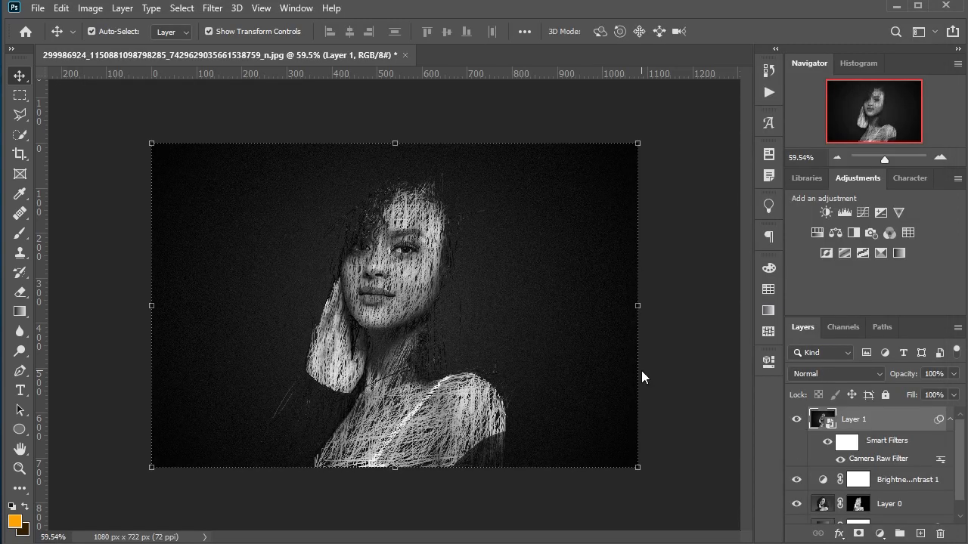
pyautogui.click(687, 289)
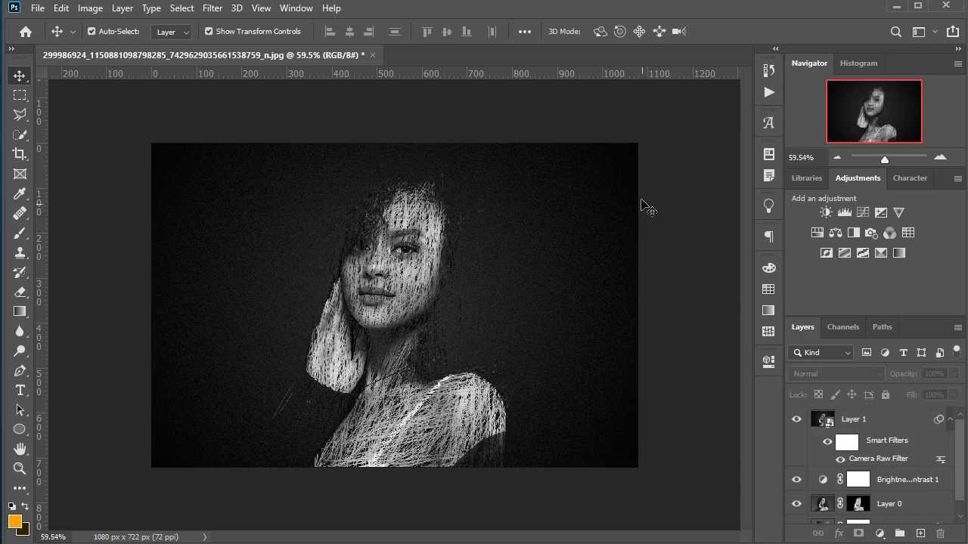